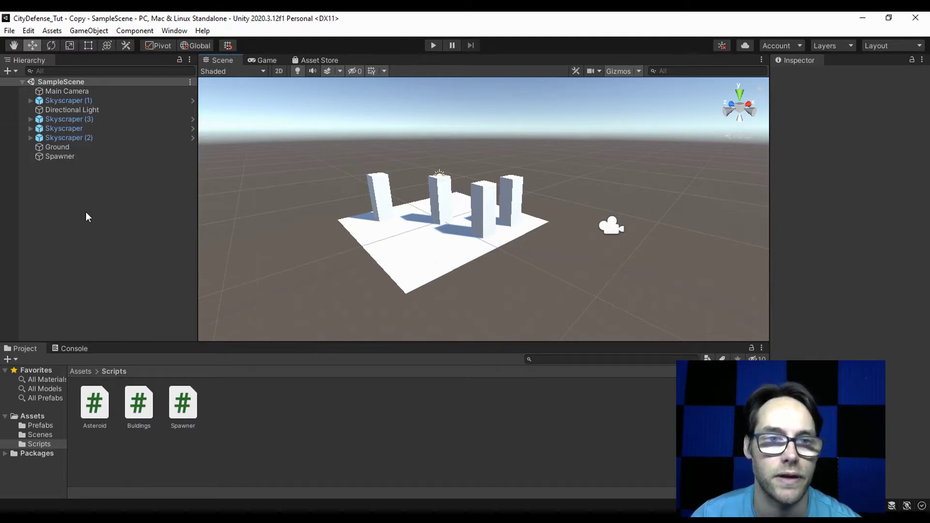
Step: Add a Text - TextMeshPro label, which creates a Canvas, and frame it in view
right_click(80, 197)
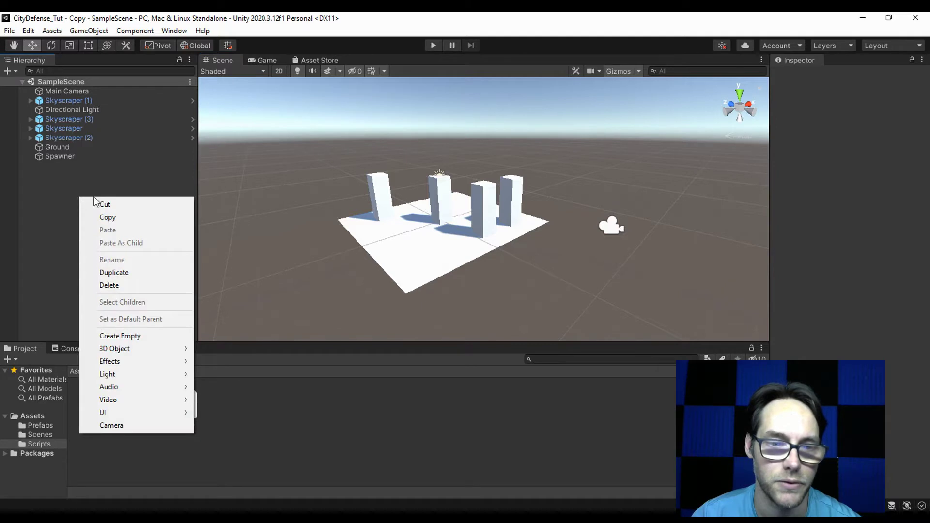
mouse_move(148, 414)
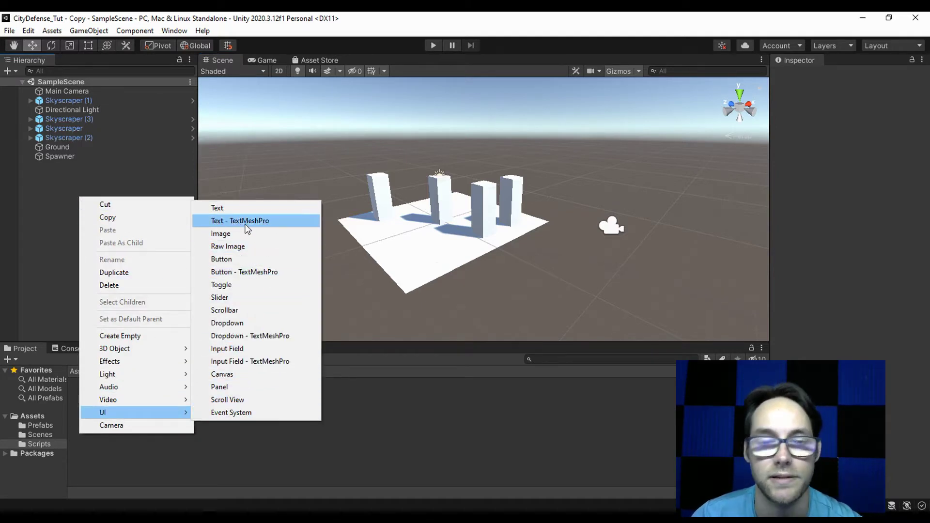
left_click(275, 220)
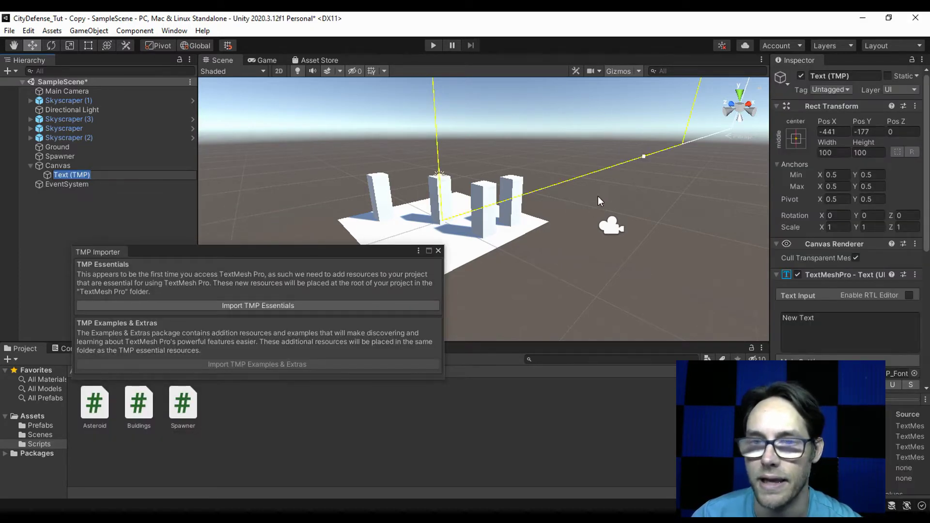
scroll(570, 129, "down", 3)
key("f")
scroll(568, 130, "down", 5)
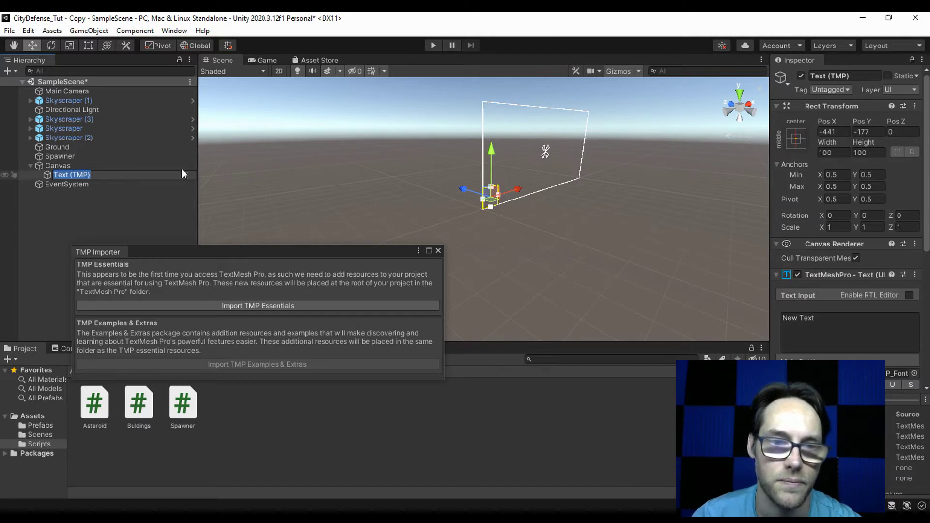
Step: Import the TMP Essential Resources, then close the TMP Importer window
left_click_drag(175, 256, 193, 237)
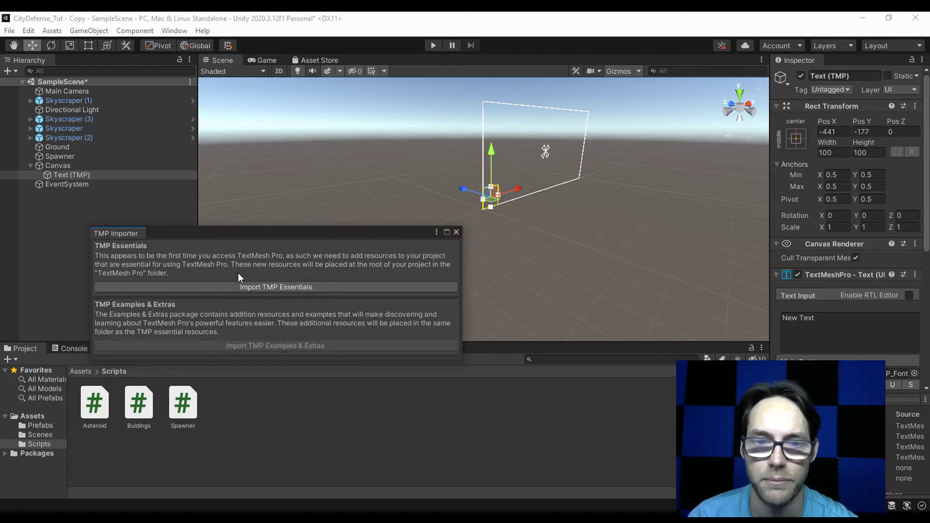
left_click(278, 287)
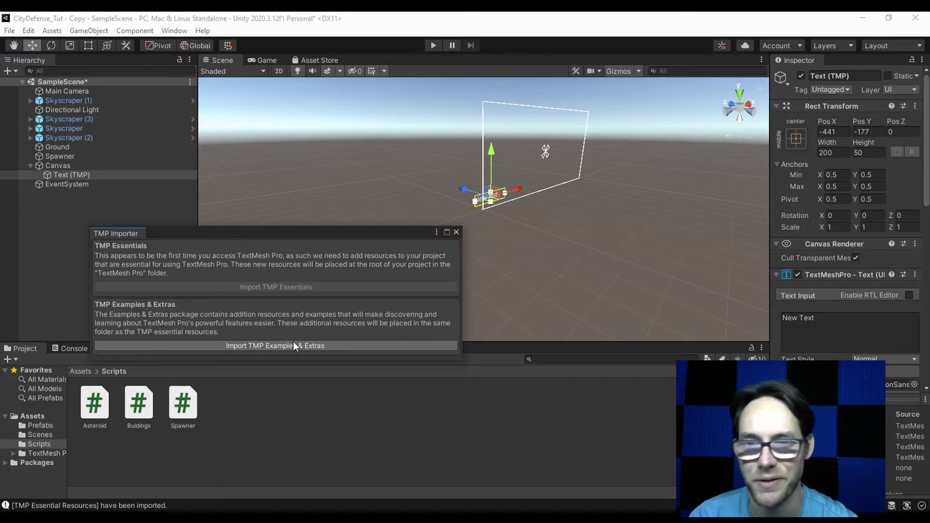
left_click(456, 232)
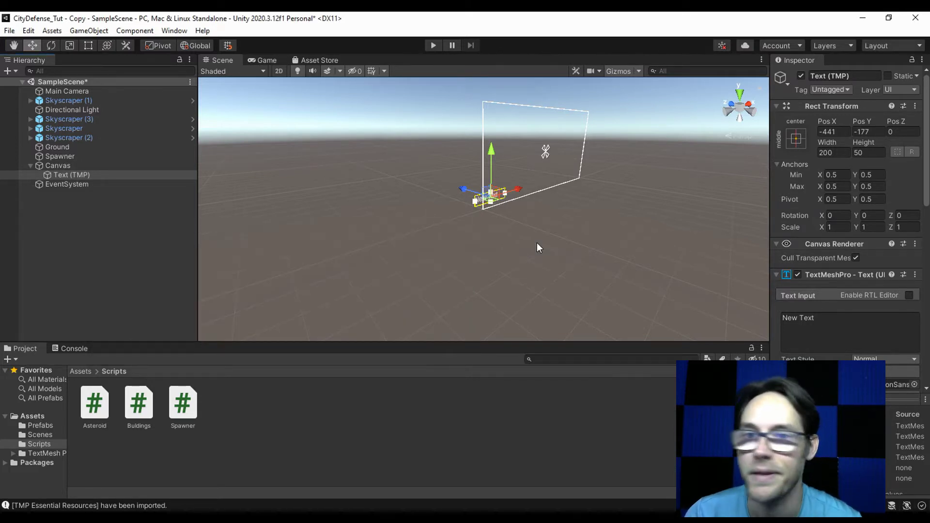
Step: Orbit to the canvas and run a quick Play-mode test of the scene
left_click_drag(568, 209, 517, 265, "alt")
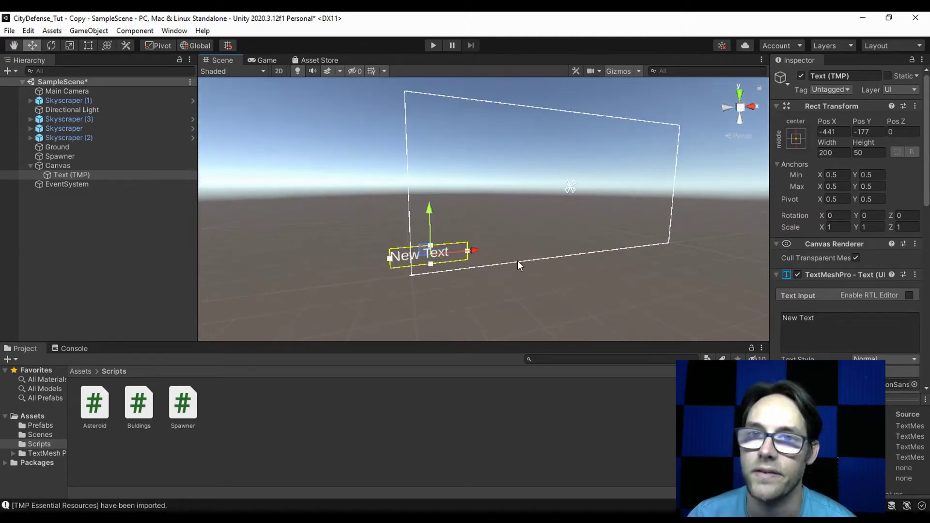
left_click(432, 46)
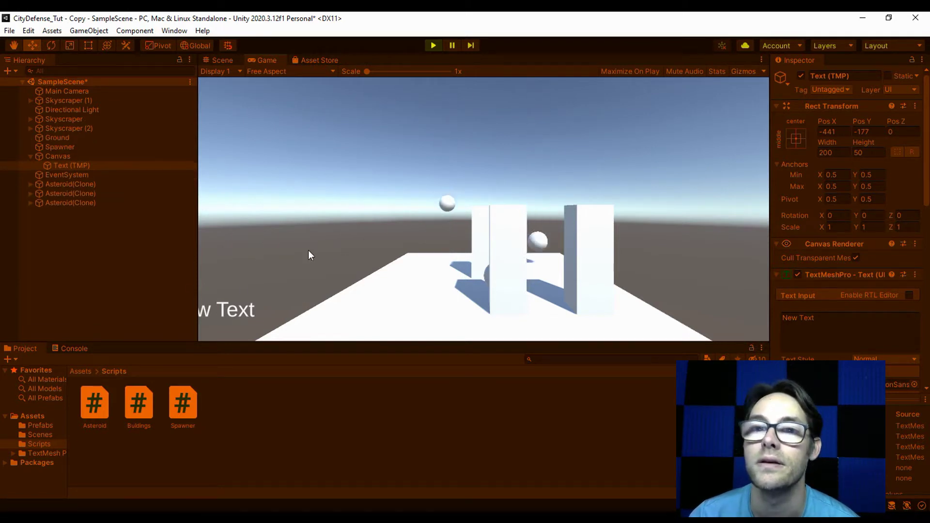
left_click(435, 46)
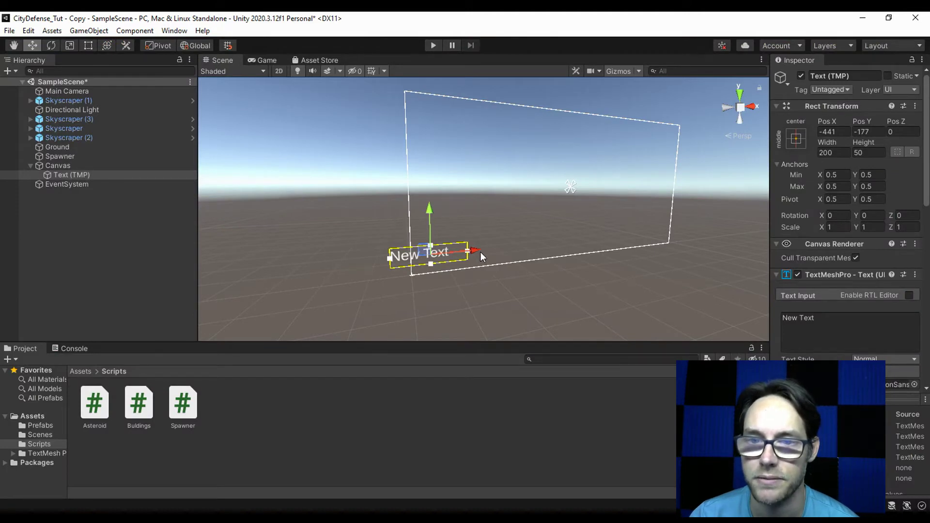
Step: Drag the text label near the canvas top-left, around Pos X -365, Pos Y 187
left_click_drag(474, 254, 506, 252)
left_click_drag(463, 200, 457, 63)
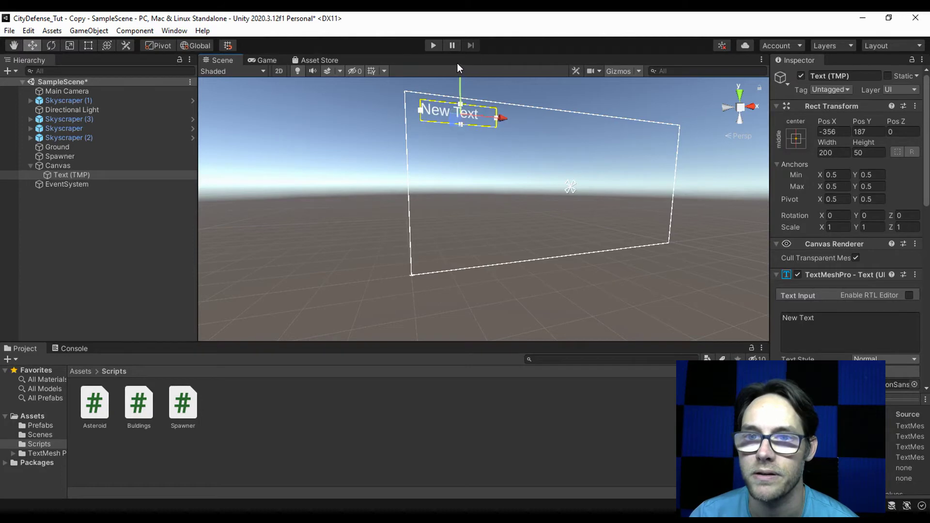
left_click_drag(504, 124, 504, 115)
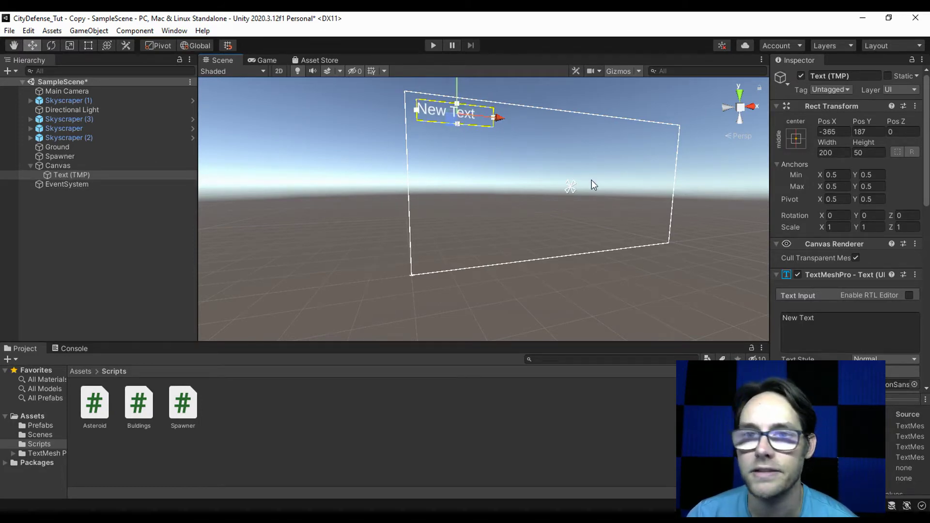
middle_click_drag(551, 136, 485, 172)
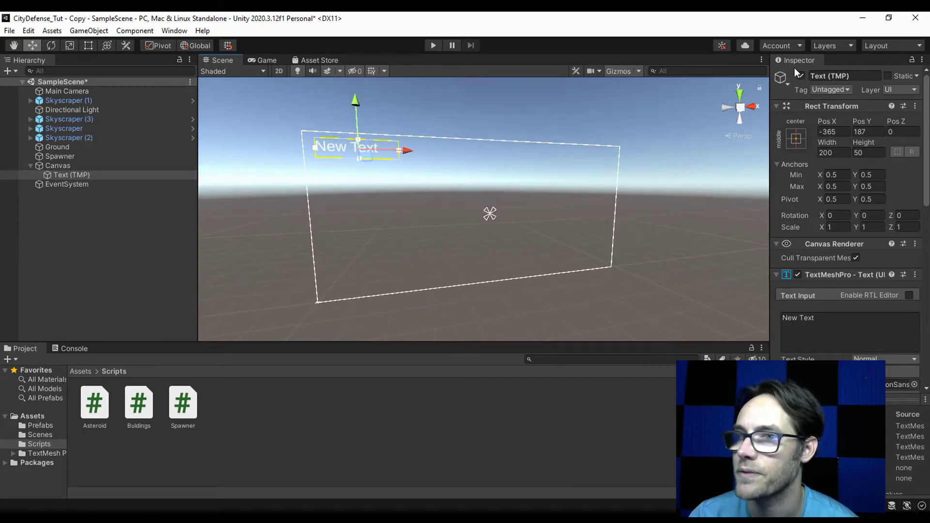
Step: Rename the text object to AsteroidText and select its placeholder New Text content
left_click(833, 75)
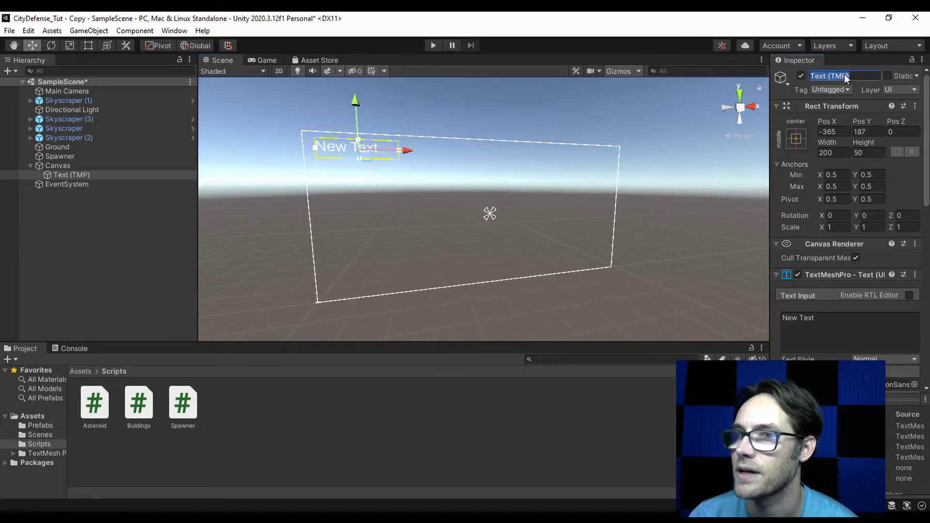
left_click(857, 76)
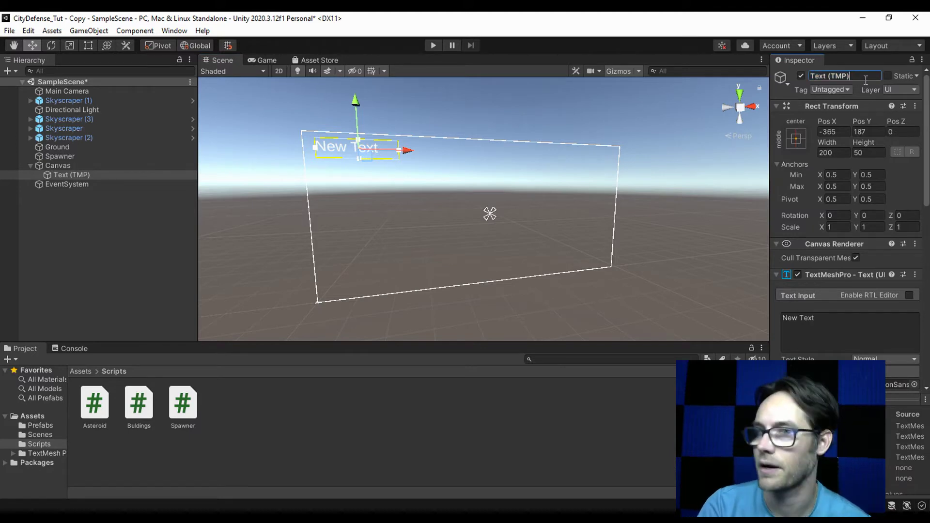
key("ctrl+a")
type("AsteroidText")
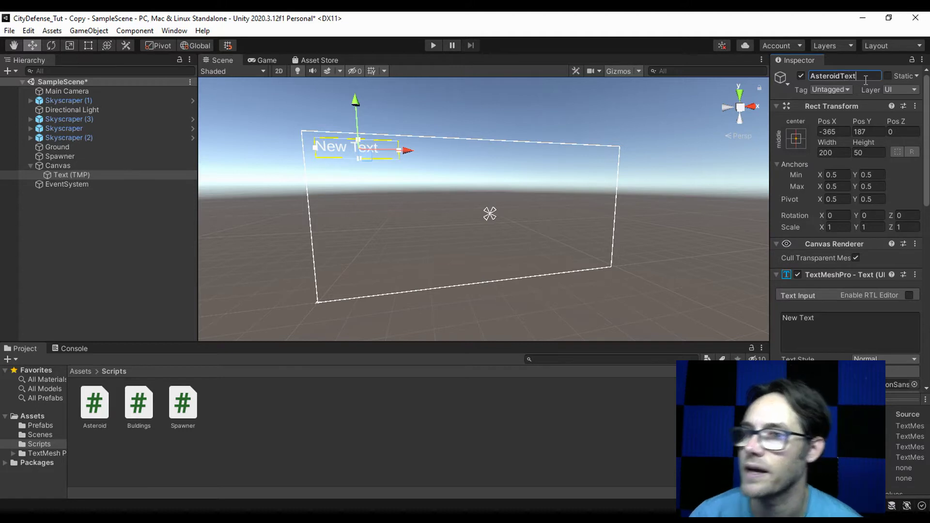
key("Return")
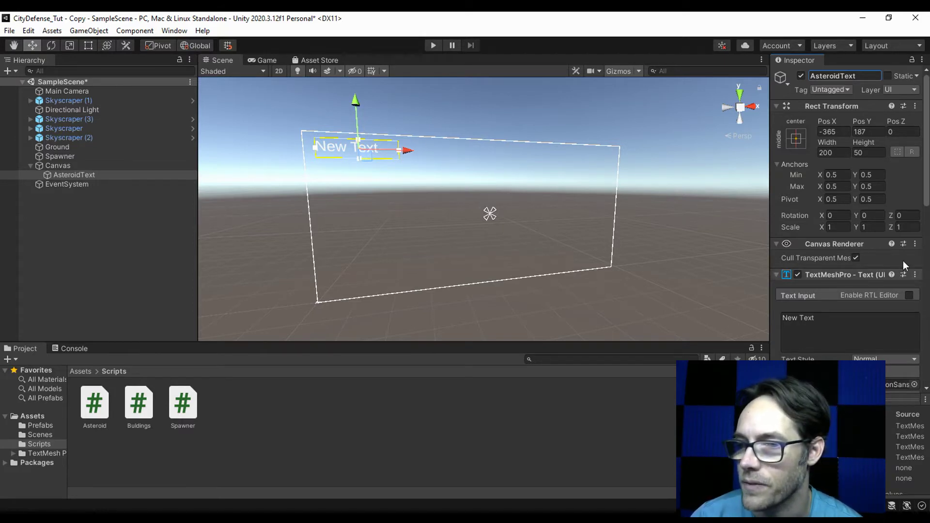
left_click_drag(830, 318, 783, 318)
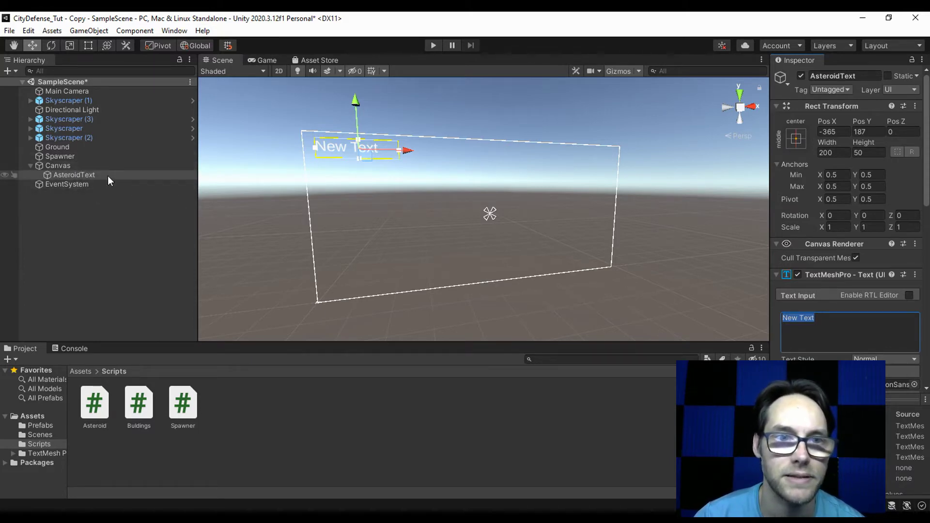
Step: Change AsteroidText's label to 'Asteroid: 0' and nudge it to Pos X -374, Pos Y 190
left_click(31, 170)
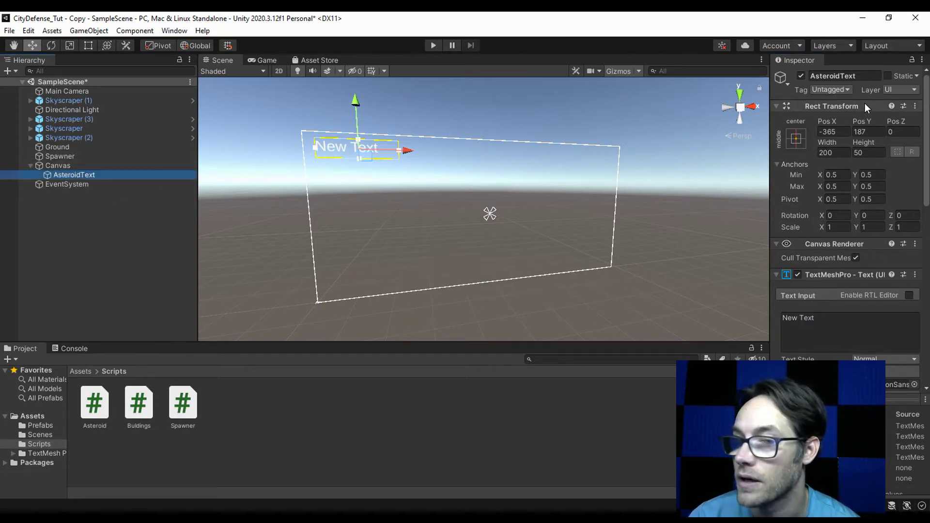
left_click(834, 318)
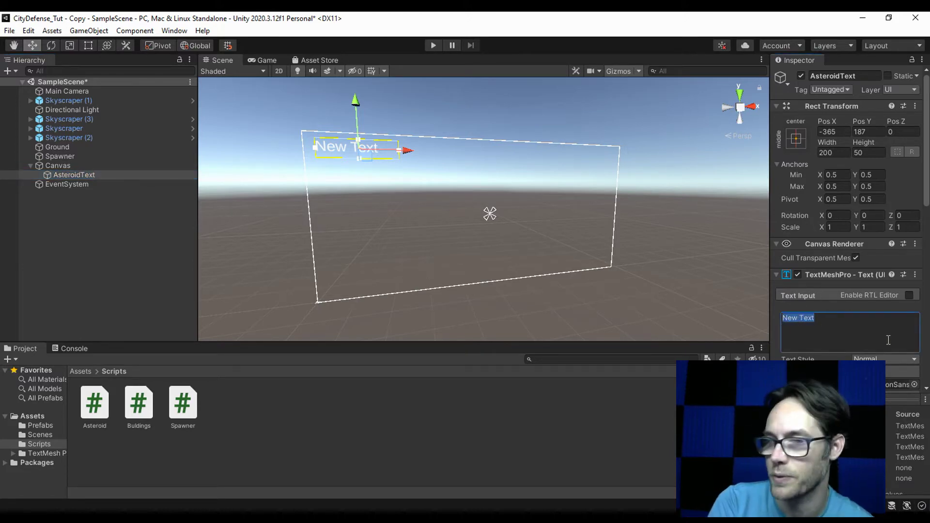
type("Asteroid")
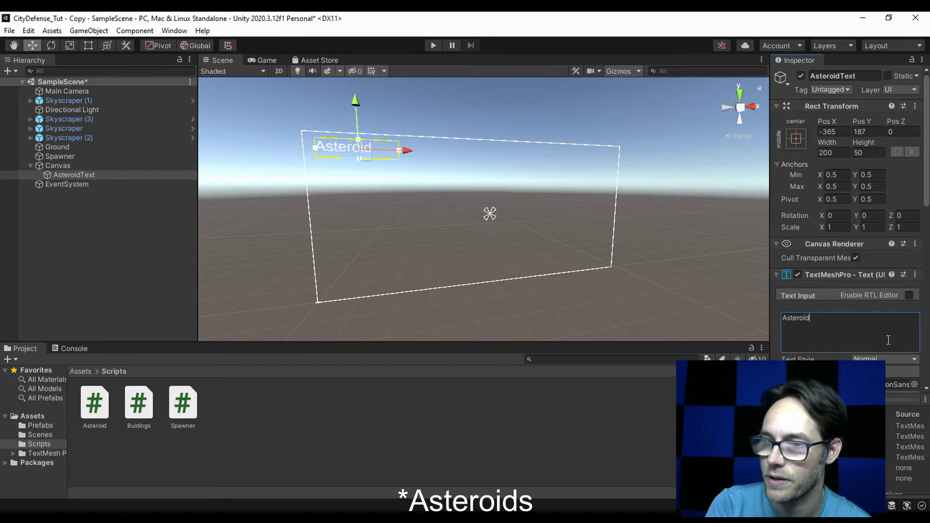
type(": ")
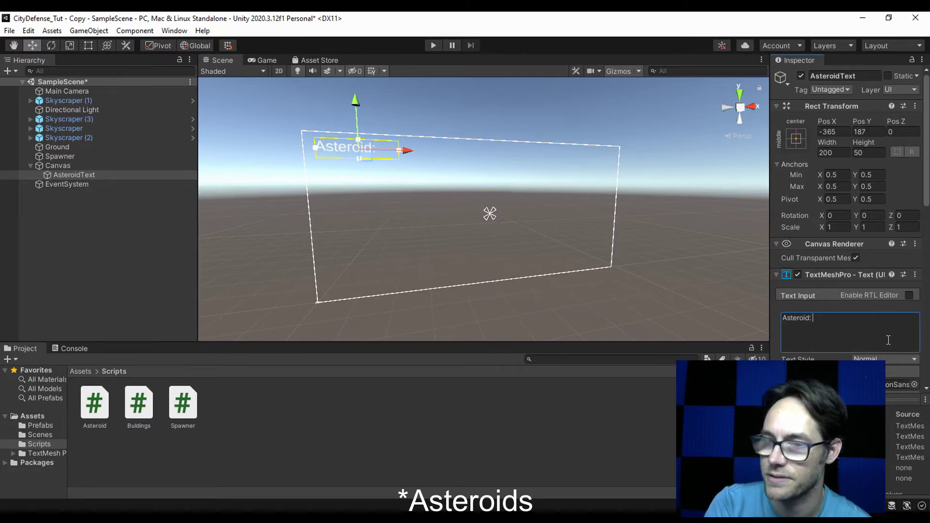
type("0")
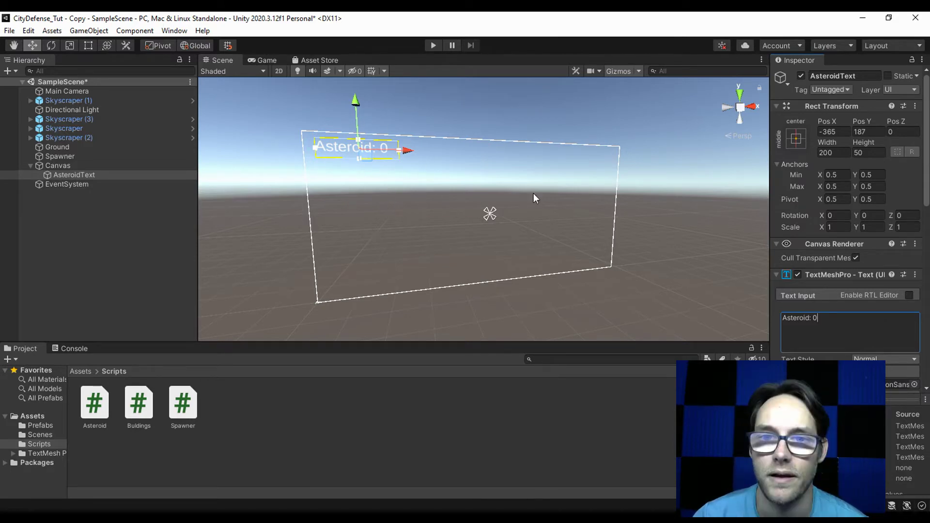
left_click_drag(409, 149, 407, 149)
left_click_drag(351, 100, 350, 99)
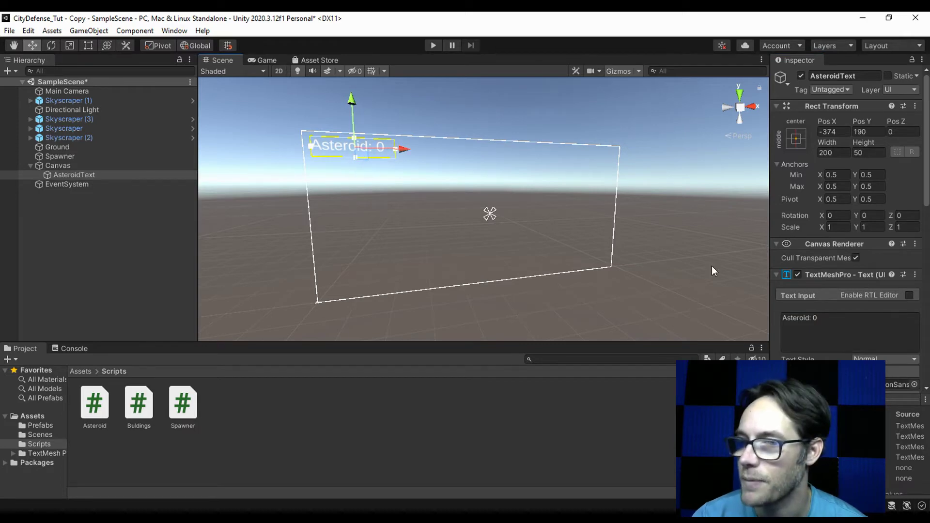
Step: Give AsteroidText font size 34 with Left and Middle alignment
scroll(855, 258, "down", 6)
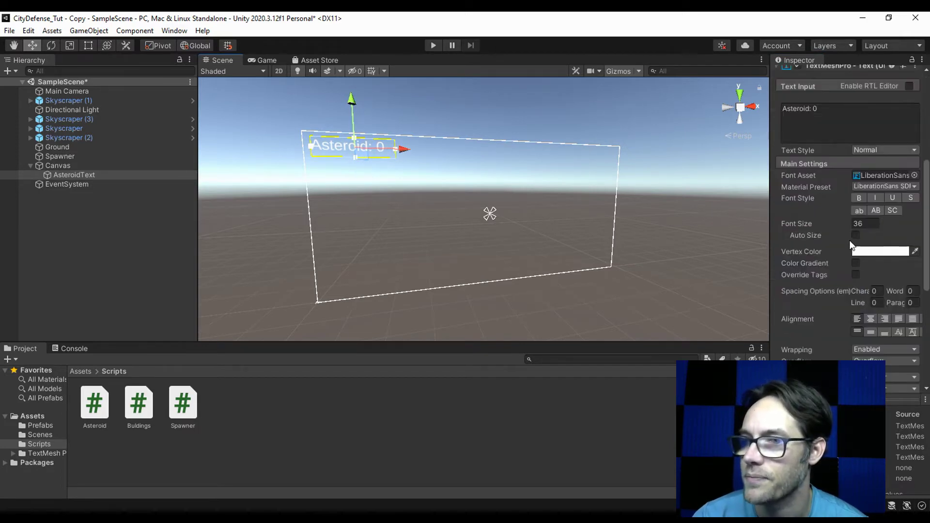
left_click(797, 224)
type("34")
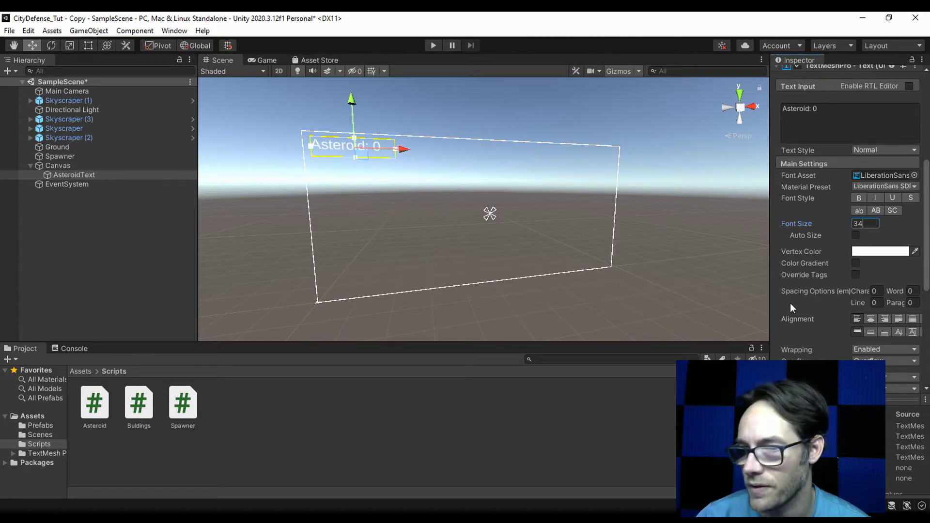
left_click(856, 319)
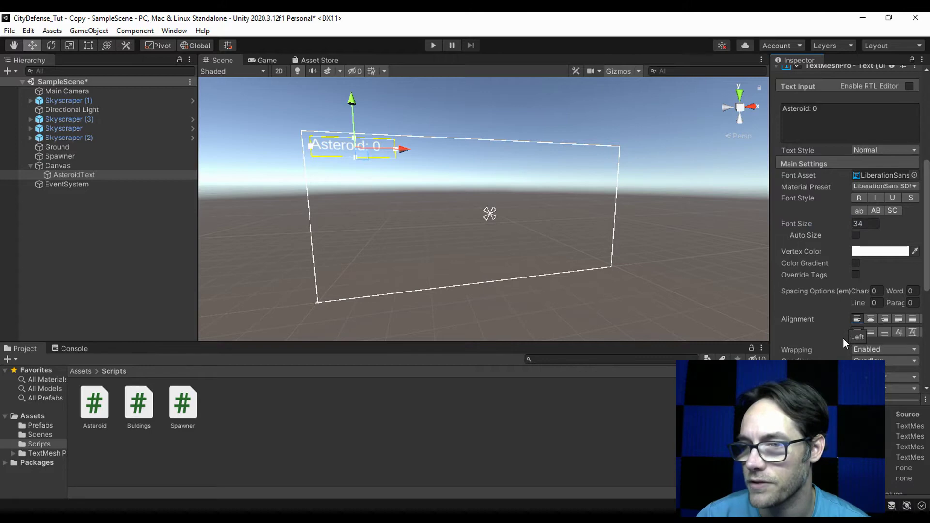
left_click(871, 333)
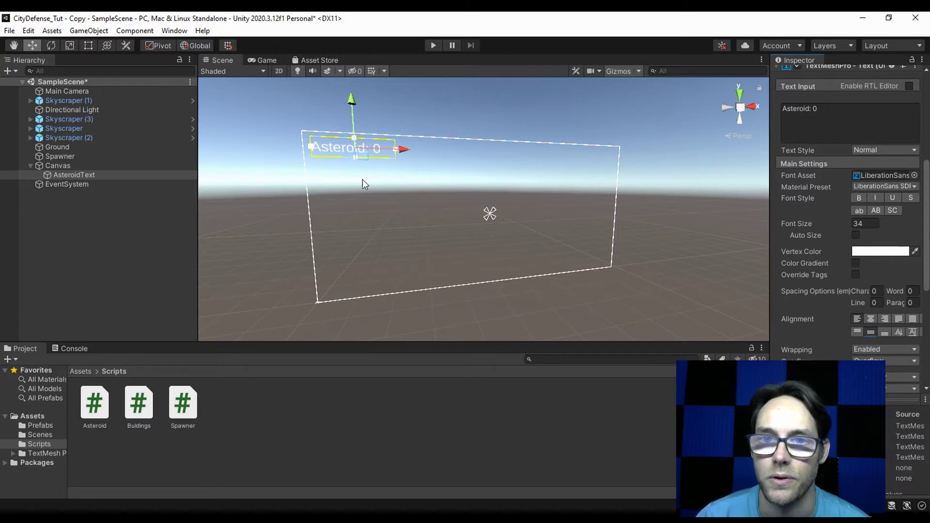
Step: Create a TextMeshPro text under Canvas named BuildingText and raise it to about Pos Y 187
left_click(65, 167)
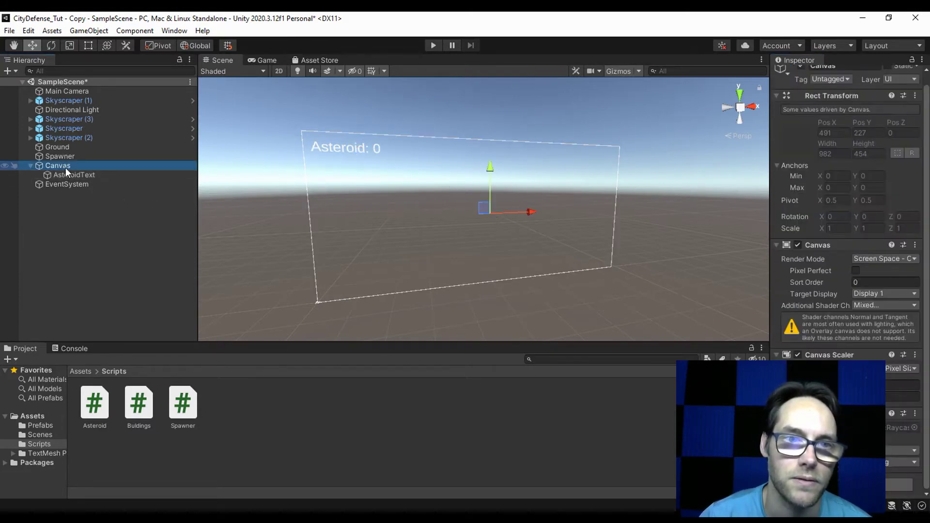
right_click(66, 168)
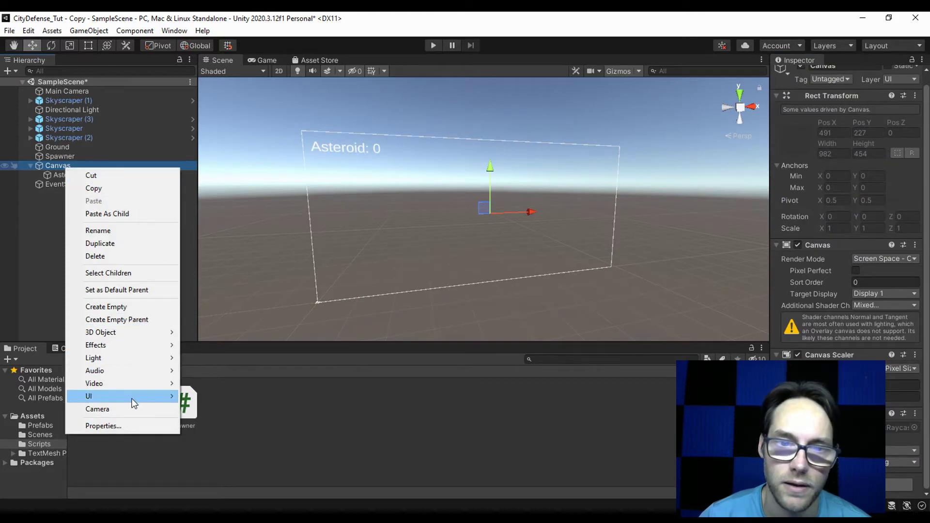
mouse_move(131, 396)
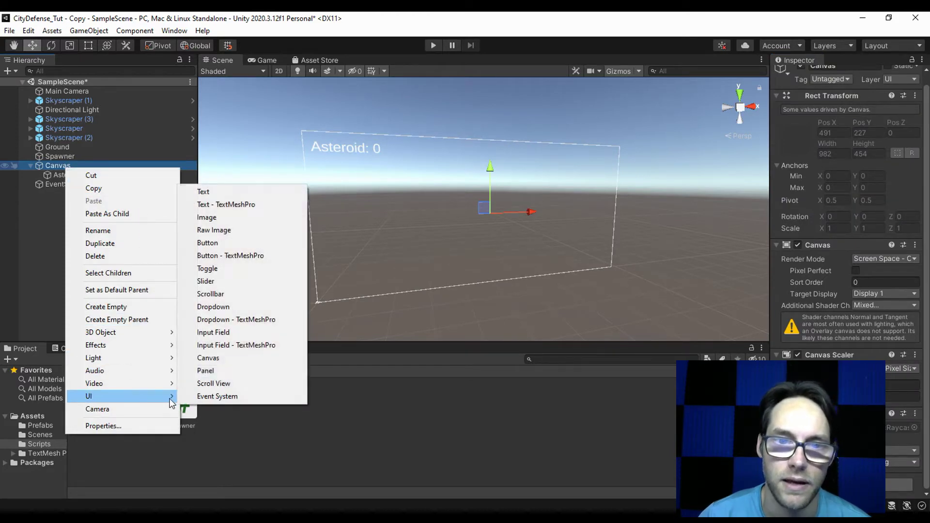
left_click(250, 206)
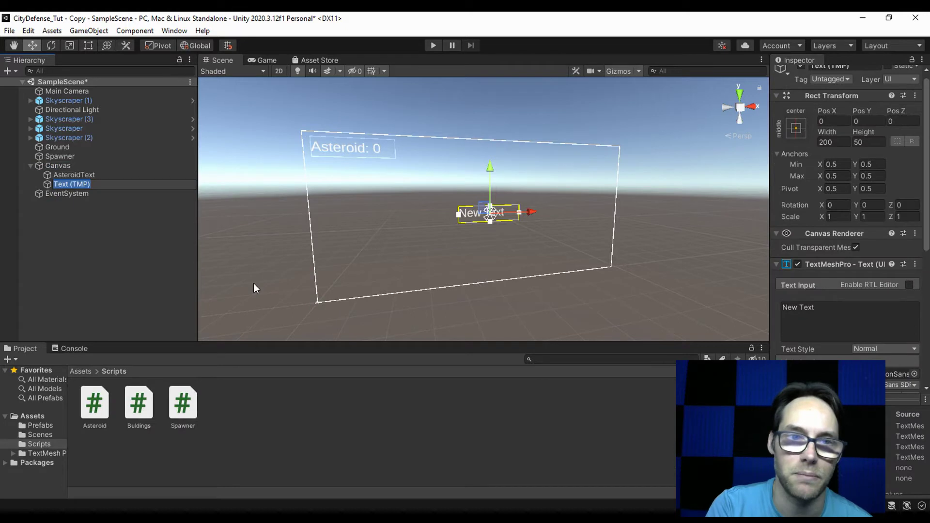
type("BuildingText")
key("Return")
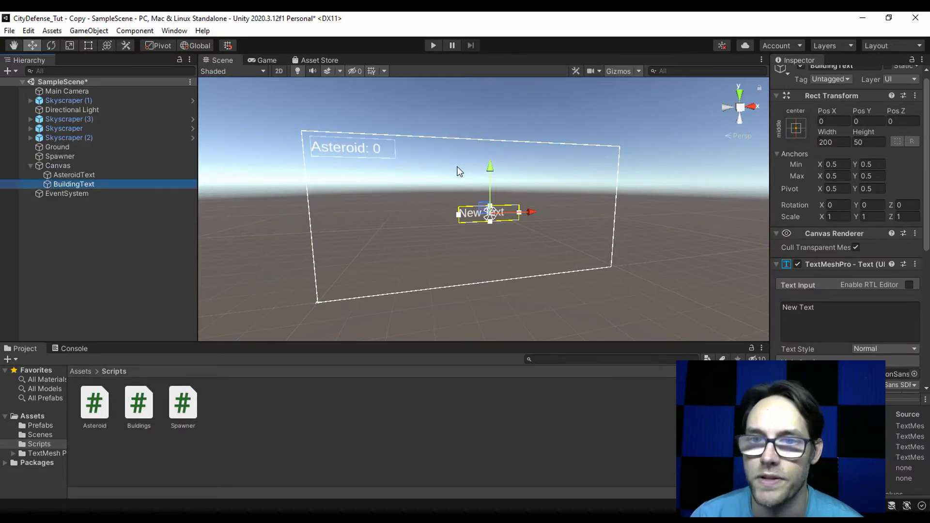
left_click_drag(490, 173, 458, 123)
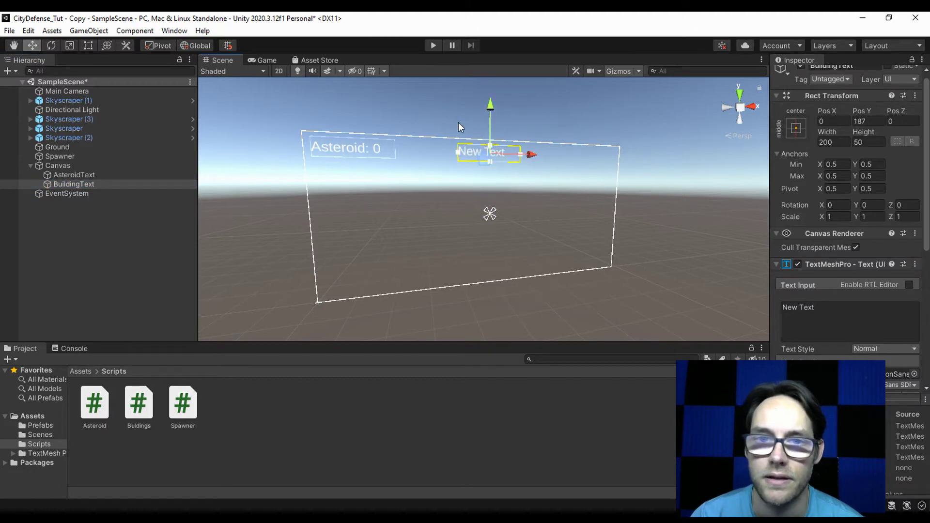
left_click(330, 142)
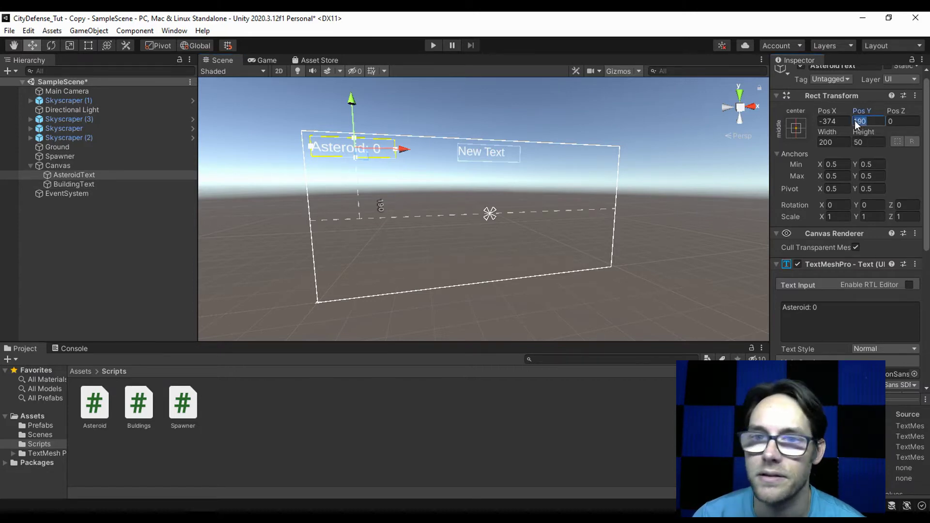
Step: Set BuildingText's Pos Y to 190 and its text to 'Buildings: 0'
left_click(484, 160)
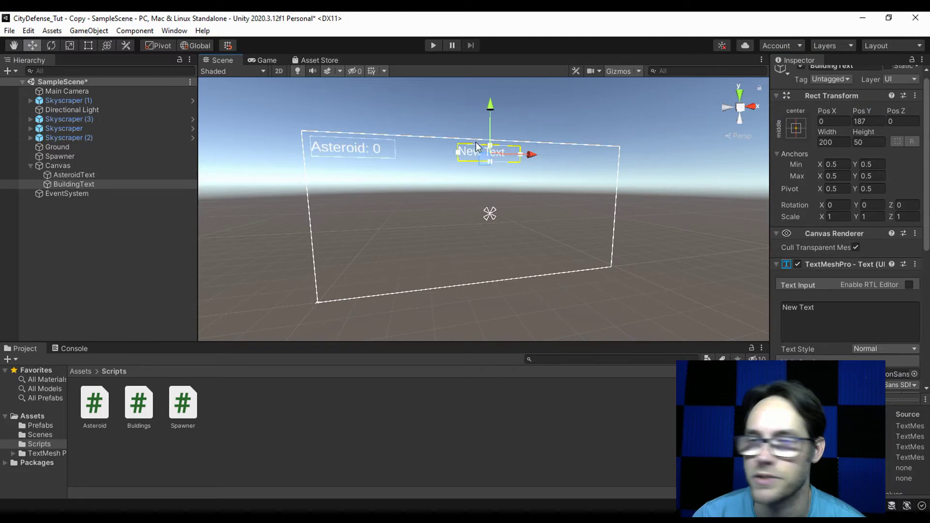
left_click(873, 119)
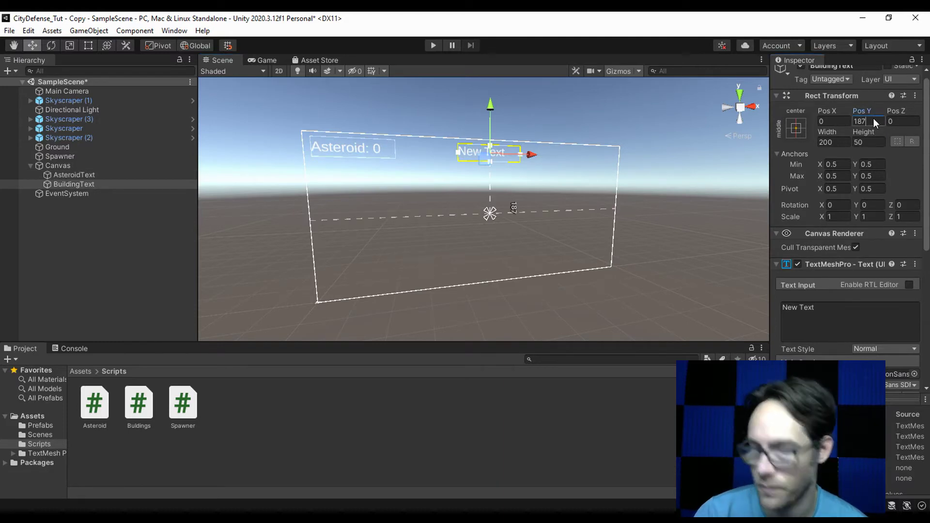
type("190")
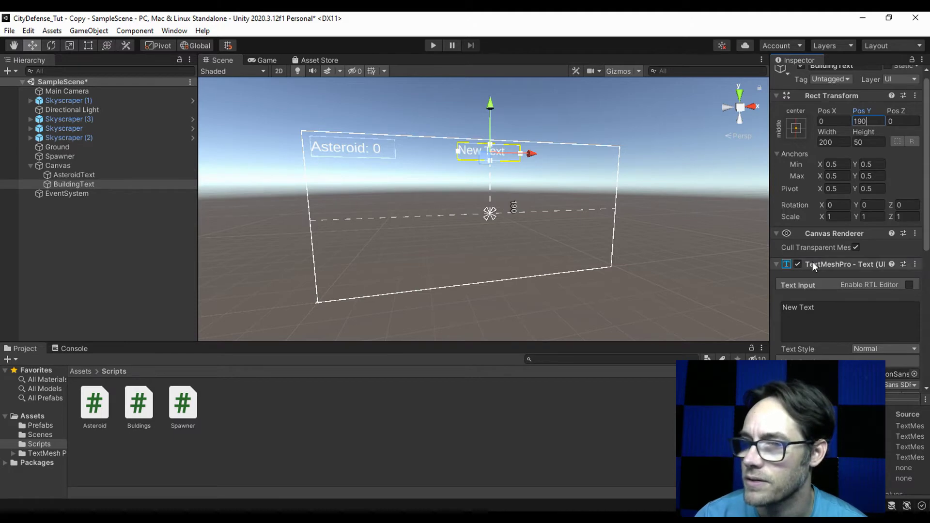
left_click(825, 312)
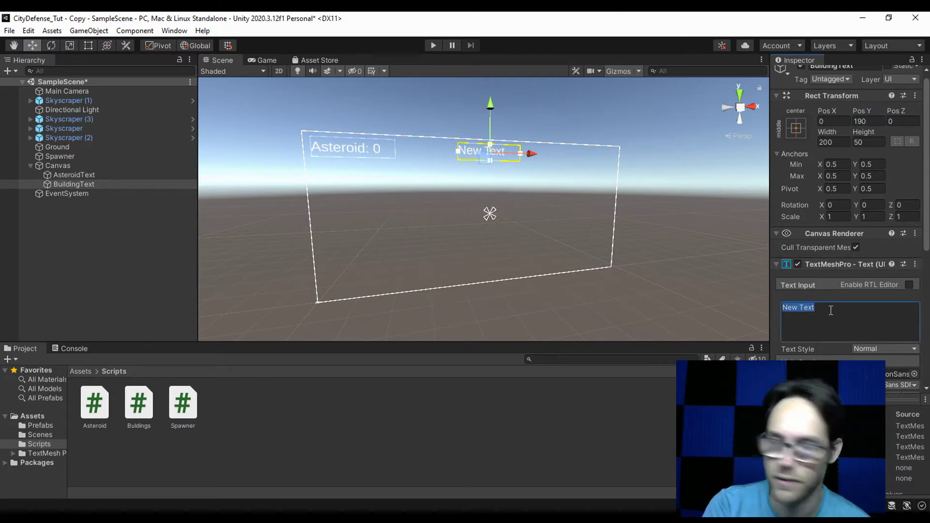
type("Buildings")
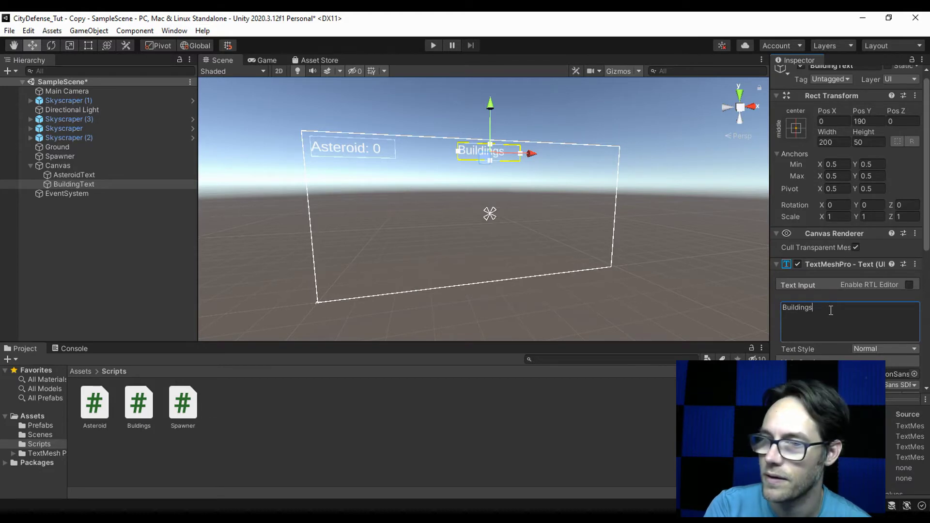
type(": ")
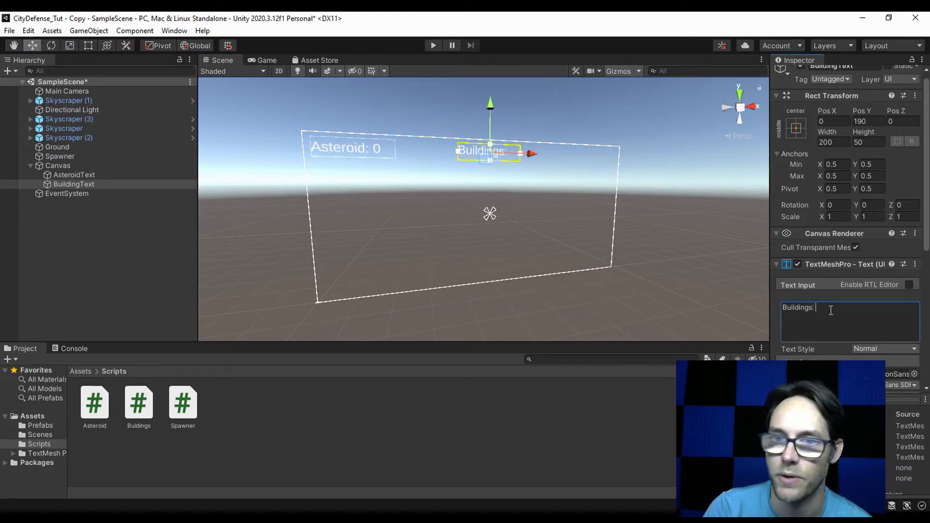
type("0")
Step: Give the Buildings label font size 34, Center and Middle alignment, and shift it to Pos X -10
scroll(864, 329, "down", 5)
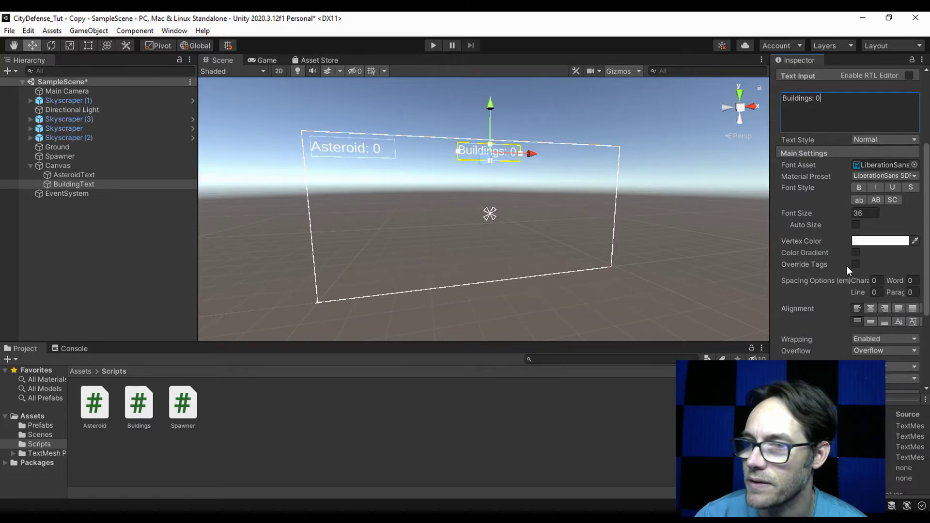
left_click(877, 213)
type("34")
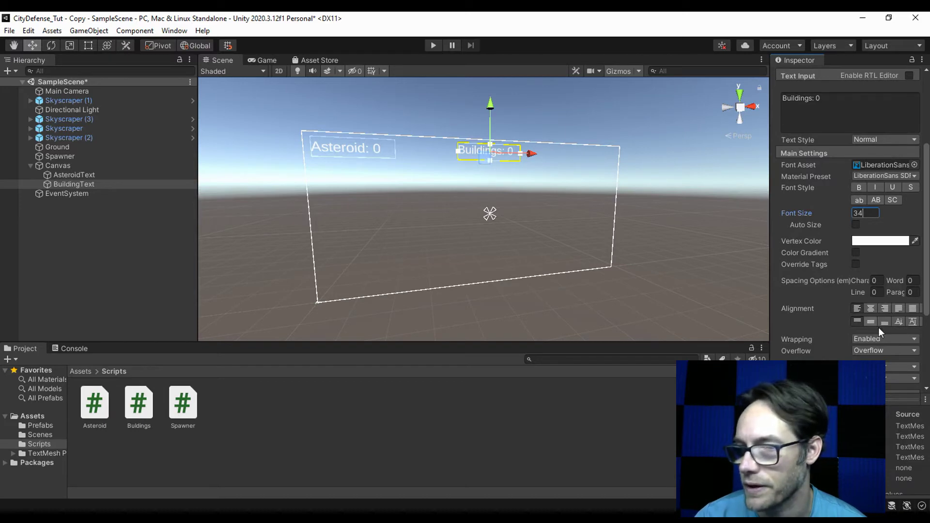
left_click(870, 308)
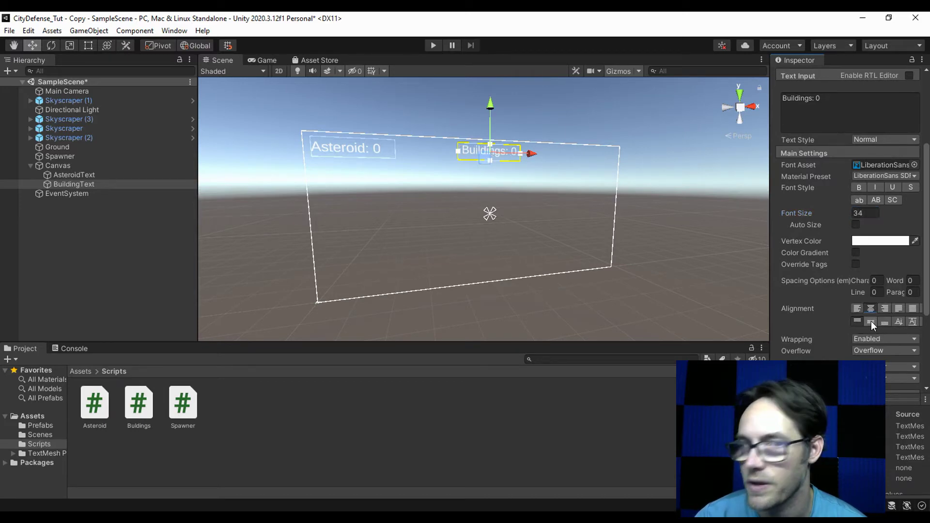
left_click(871, 321)
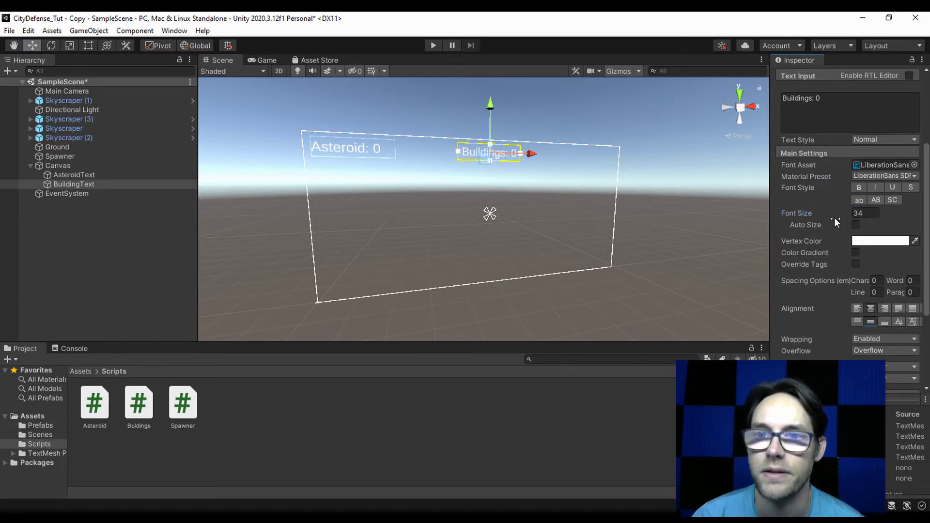
left_click_drag(532, 156, 532, 157)
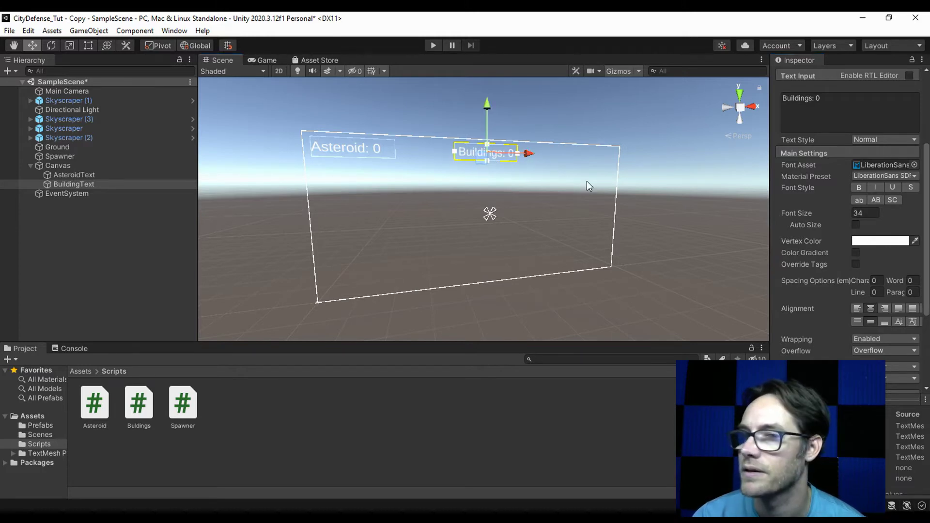
scroll(829, 235, "up", 5)
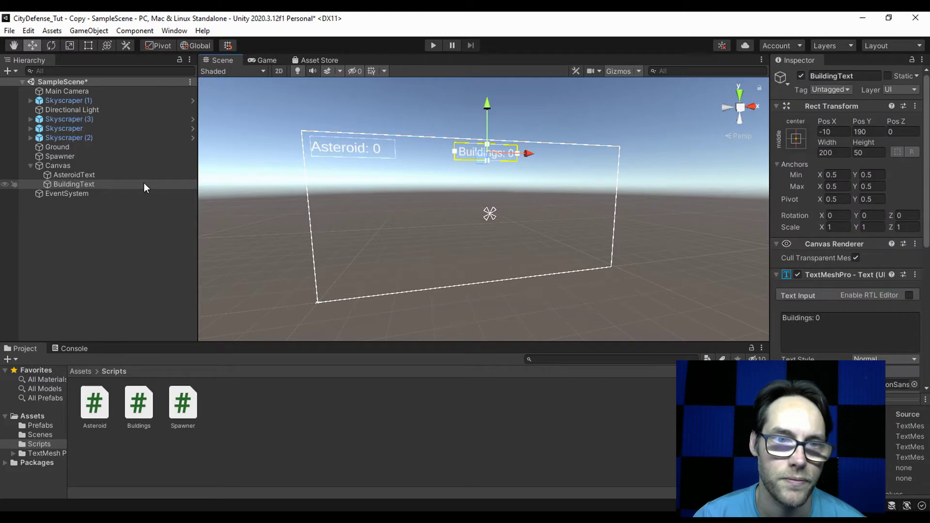
left_click(65, 173)
Step: Add a third TextMeshPro text under Canvas and name it ScoreText
left_click(66, 167)
right_click(67, 166)
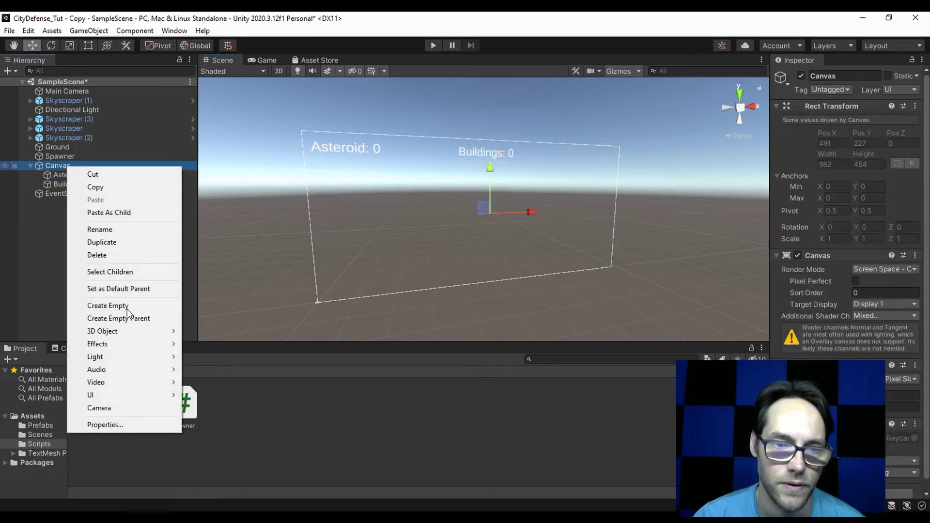
mouse_move(156, 400)
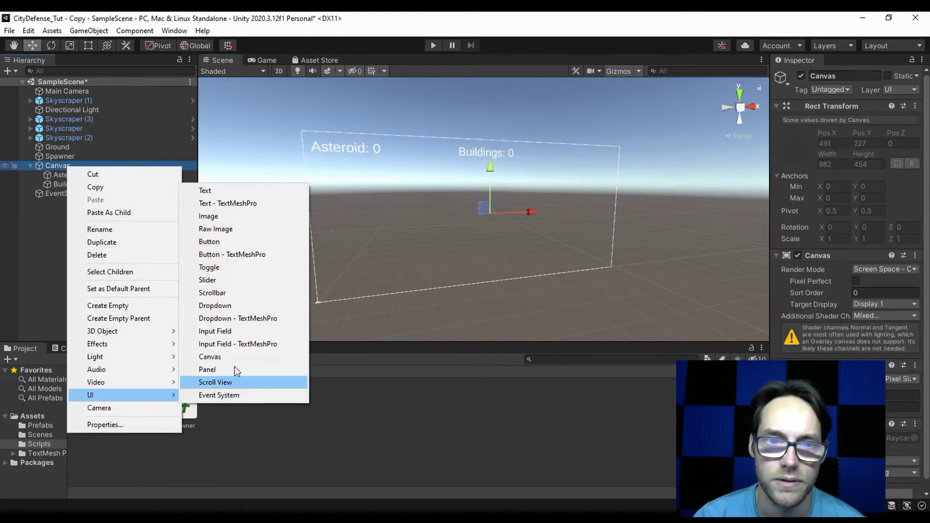
left_click(240, 203)
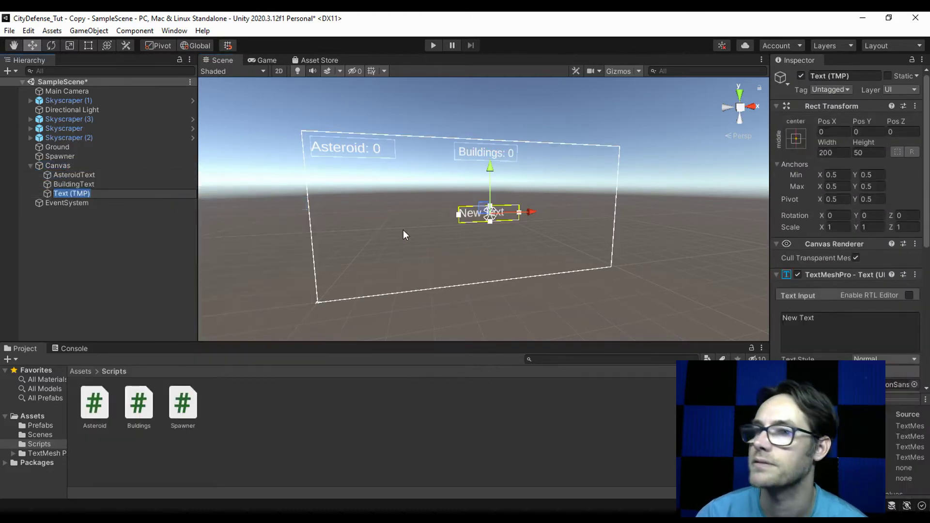
left_click(843, 77)
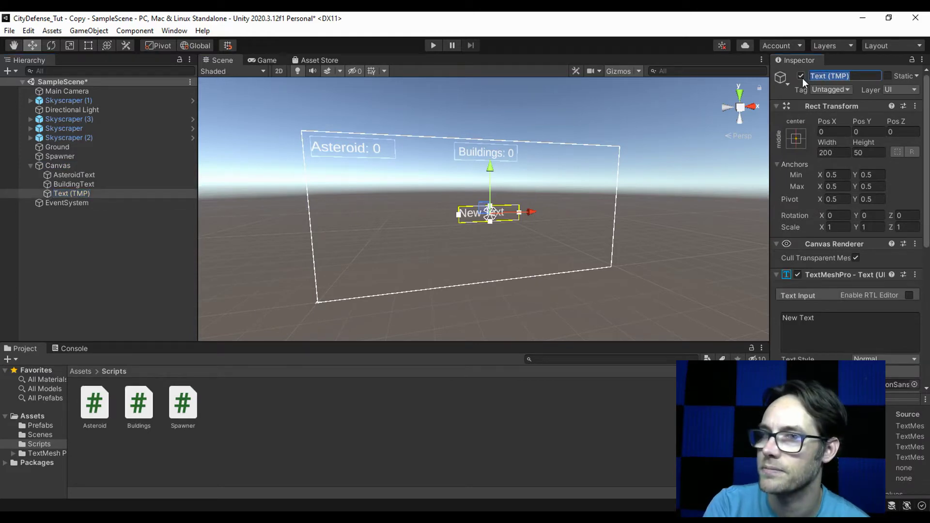
type("ScoreText")
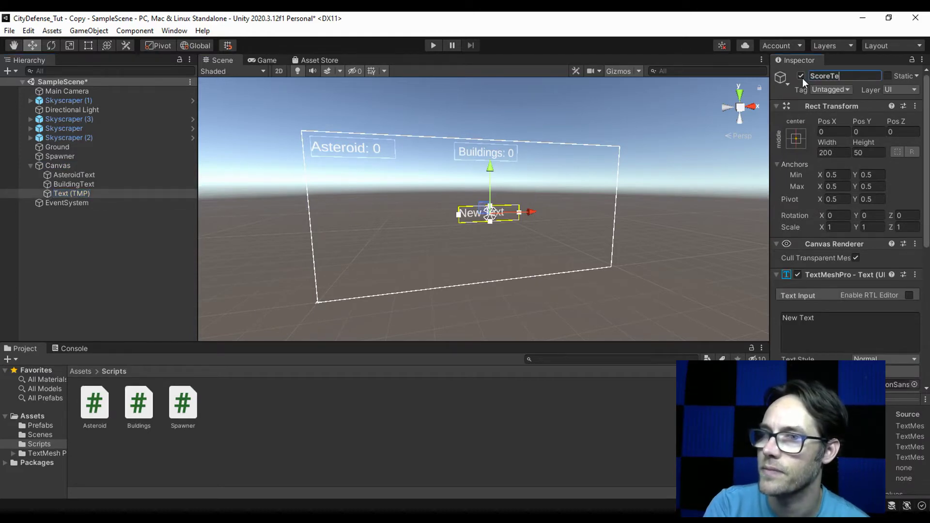
key("Return")
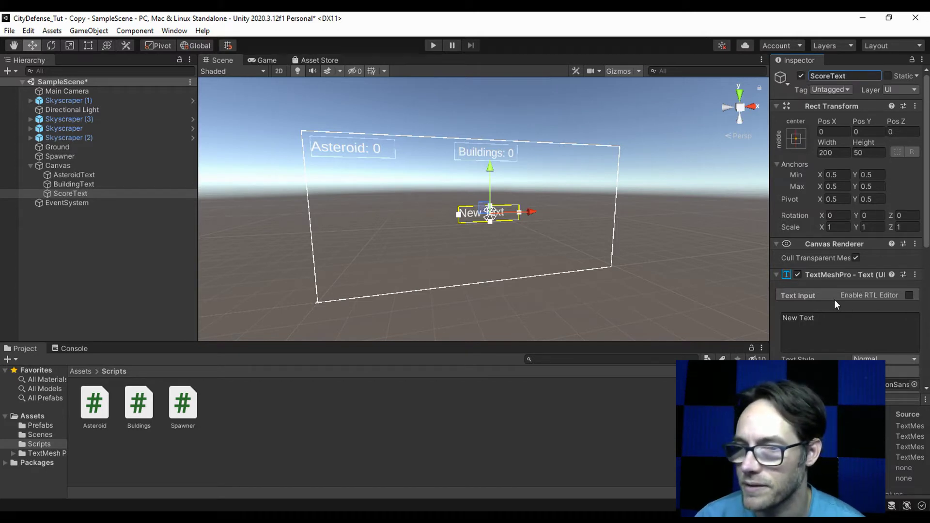
Step: Replace ScoreText's placeholder text with 'Score: 9999'
left_click_drag(838, 319, 773, 315)
type("Score")
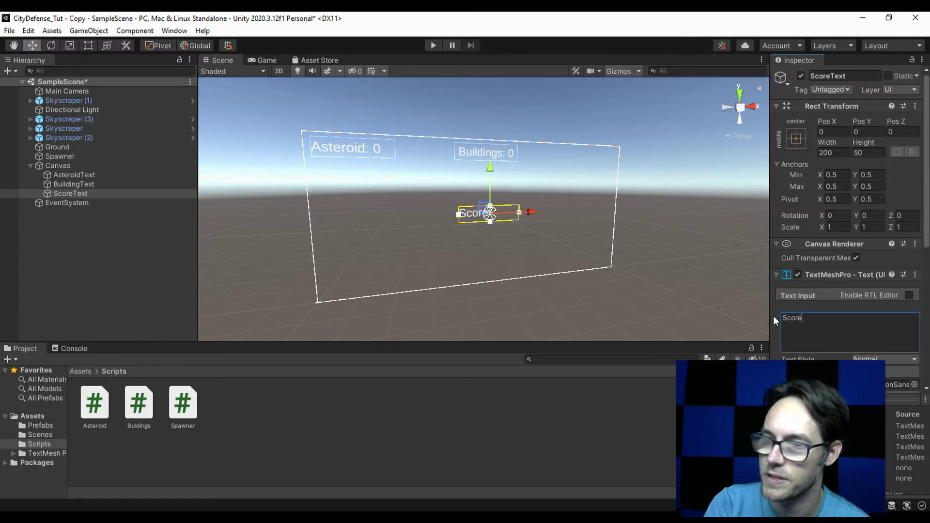
type(": 0")
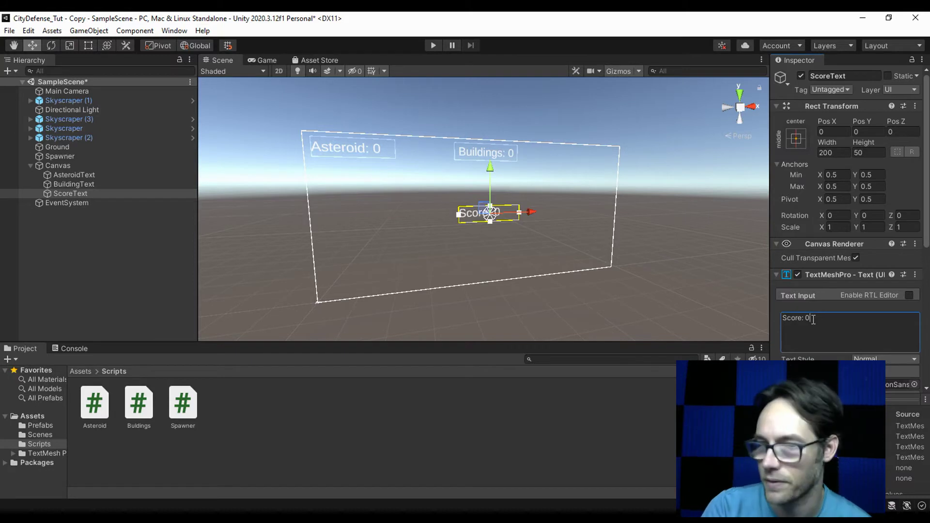
key("BackSpace")
type("999")
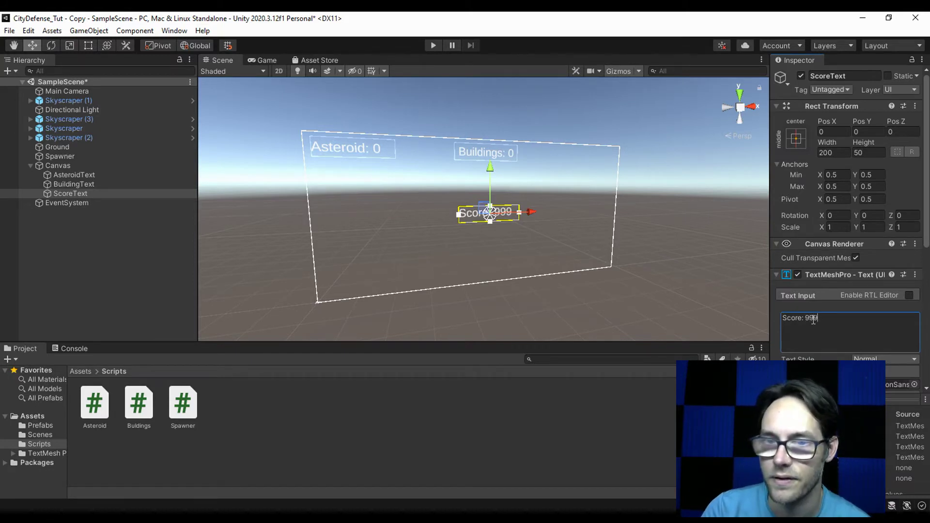
type("9")
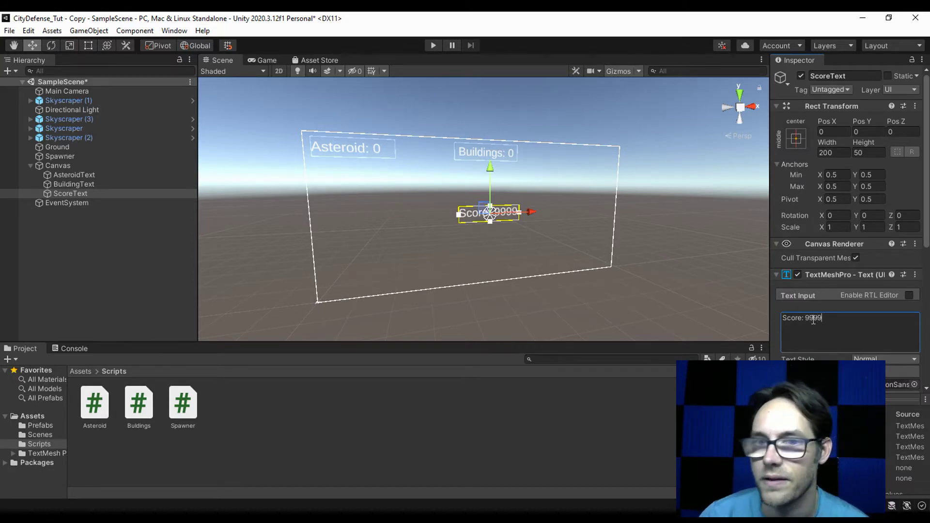
Step: Move ScoreText to the canvas top right, trim its text to 'Score: 0', and set Pos Y 190
left_click_drag(527, 215, 603, 205)
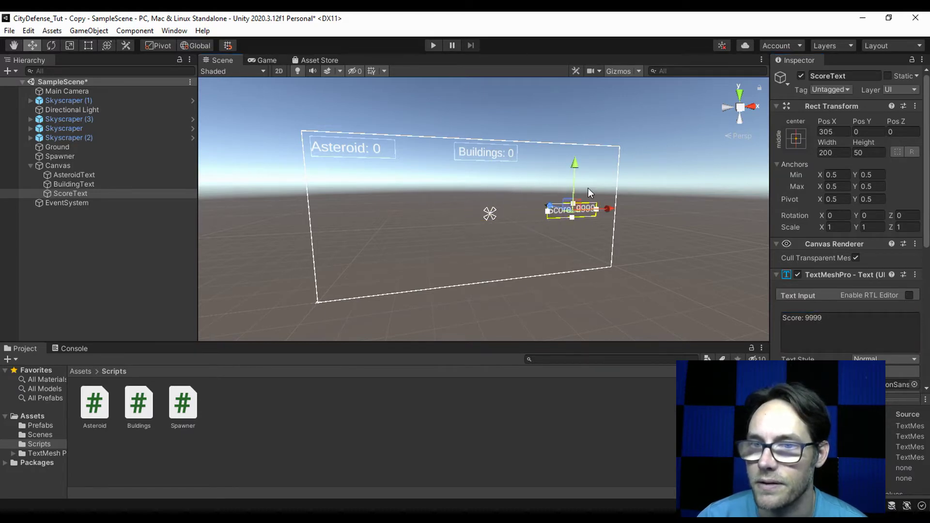
left_click_drag(574, 165, 569, 115)
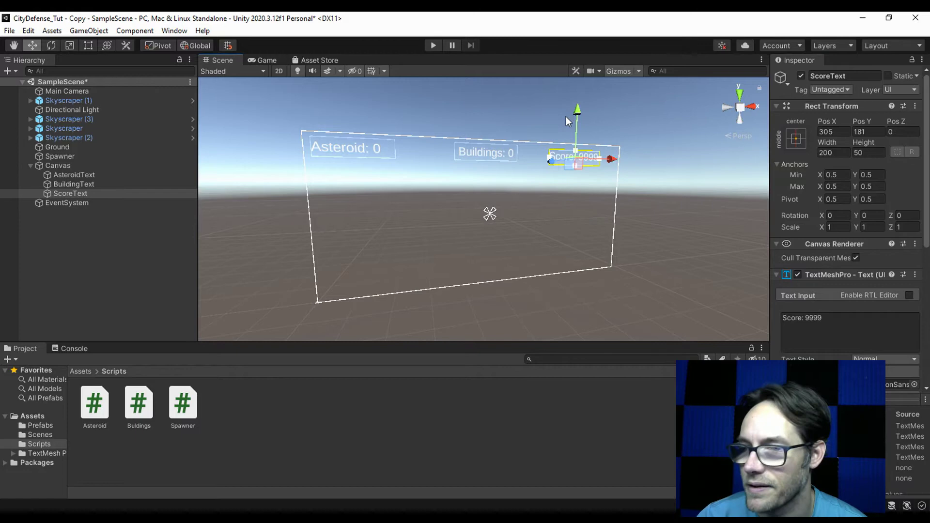
left_click(840, 315)
left_click(840, 316)
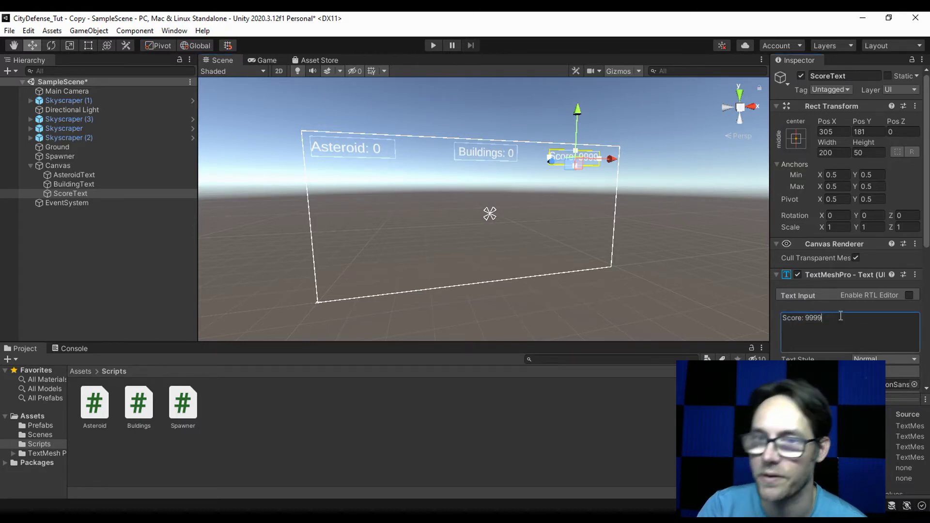
key("BackSpace")
key("BackSpace")
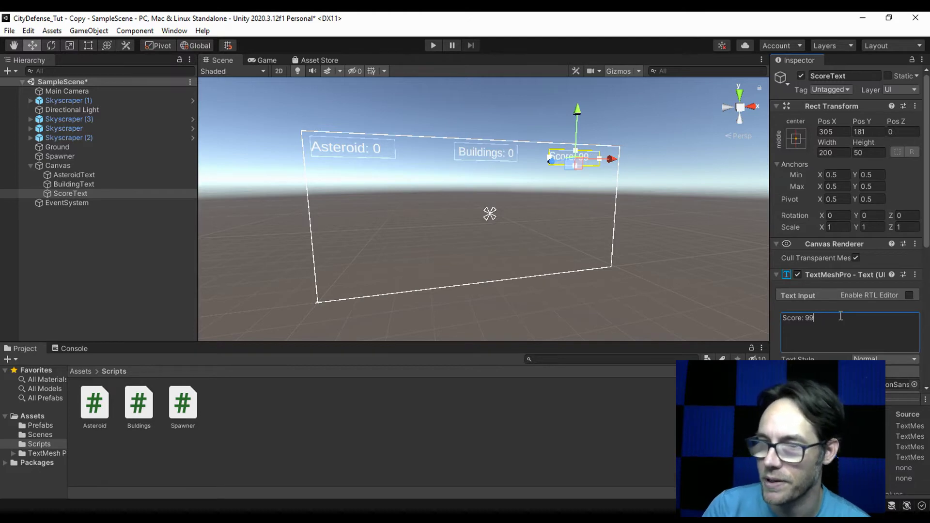
key("BackSpace")
key("BackSpace")
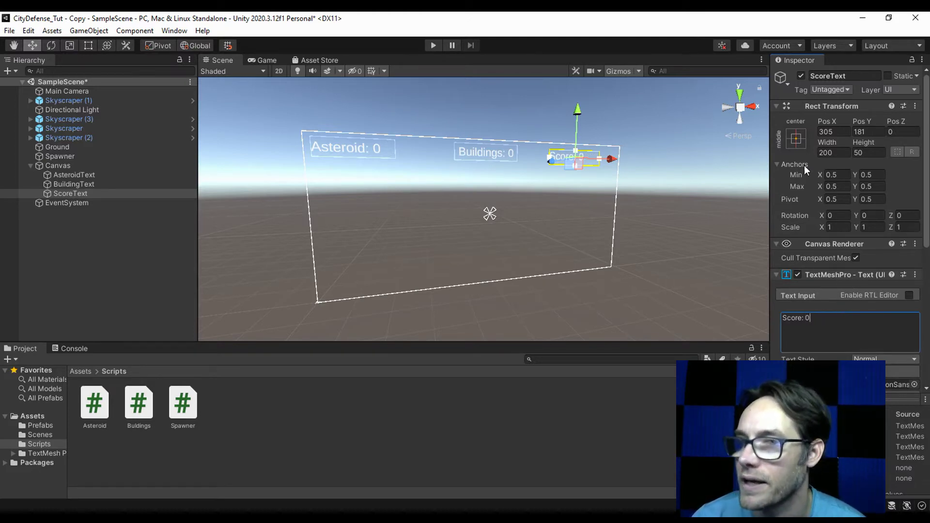
left_click(870, 130)
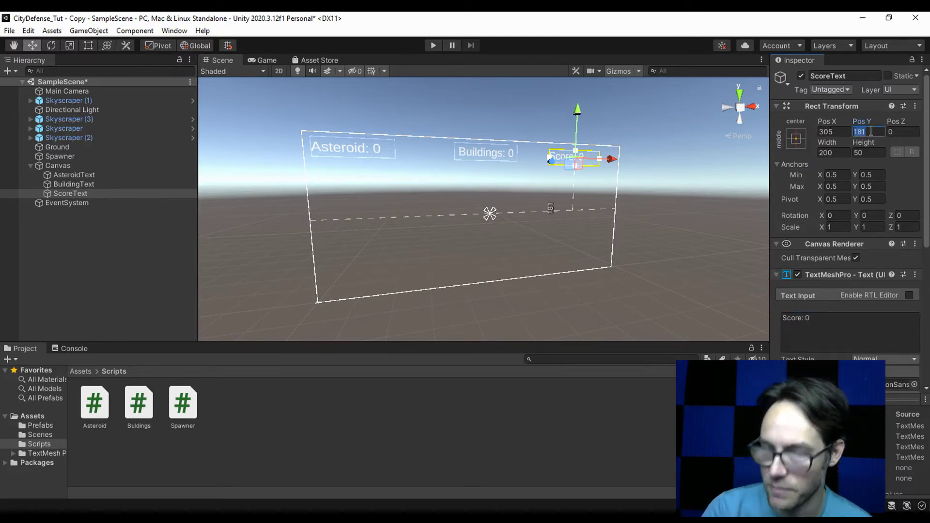
type("190")
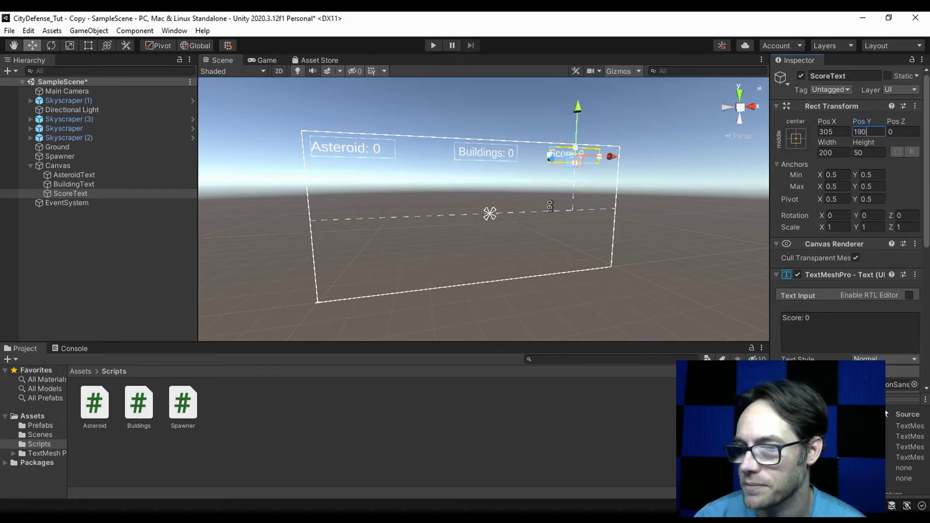
Step: Right-align and vertically centre the score text, set font size 34, and nudge it right
scroll(850, 148, "down", 10)
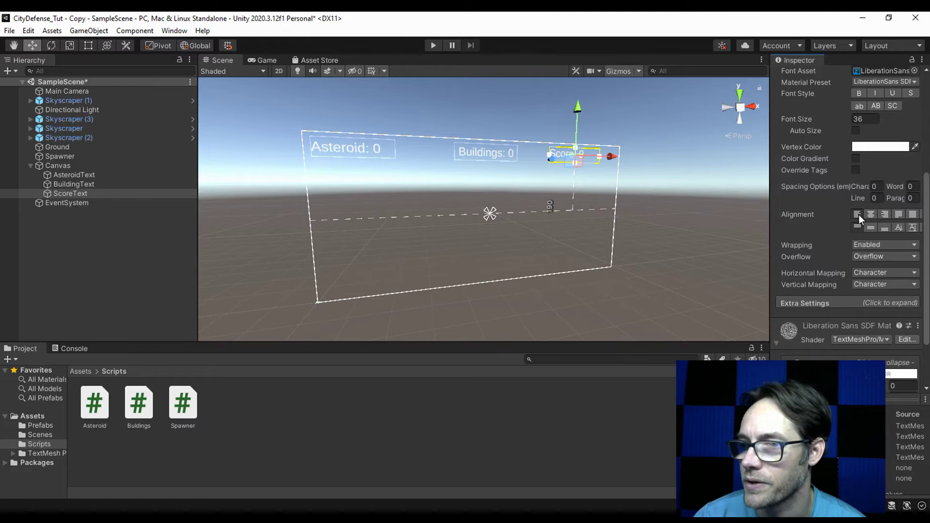
left_click(885, 213)
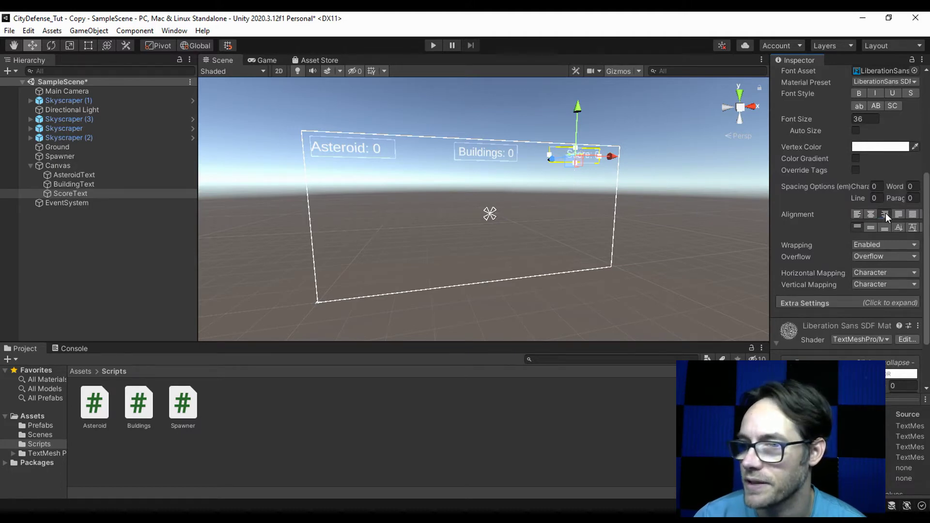
left_click(874, 227)
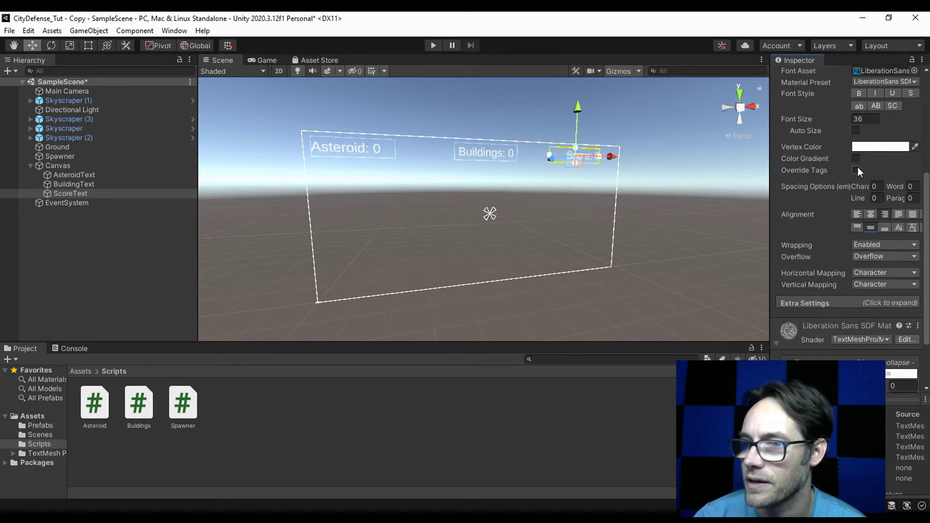
scroll(857, 190, "up", 5)
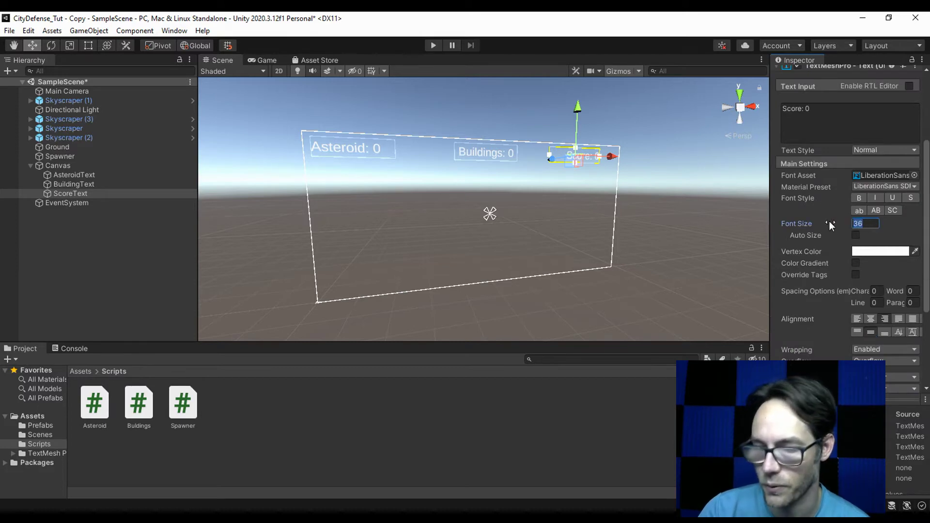
type("34")
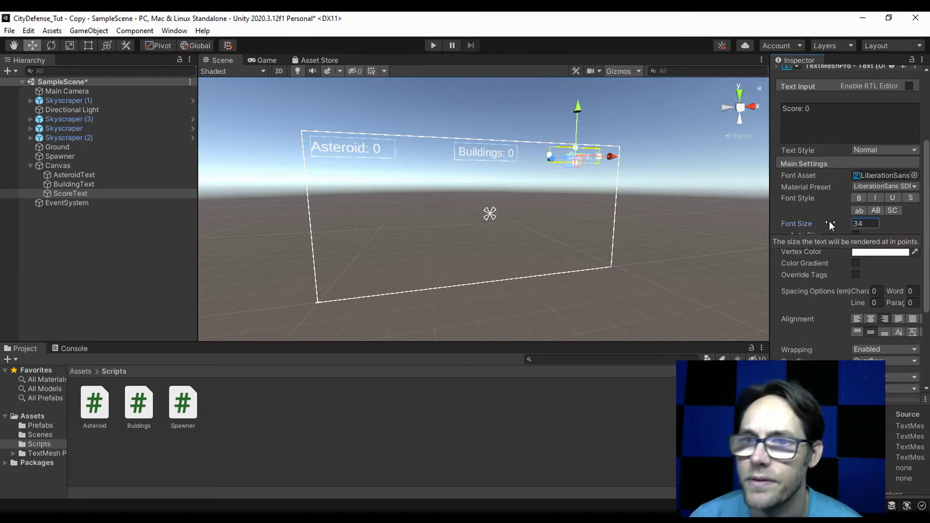
left_click_drag(610, 157, 627, 159)
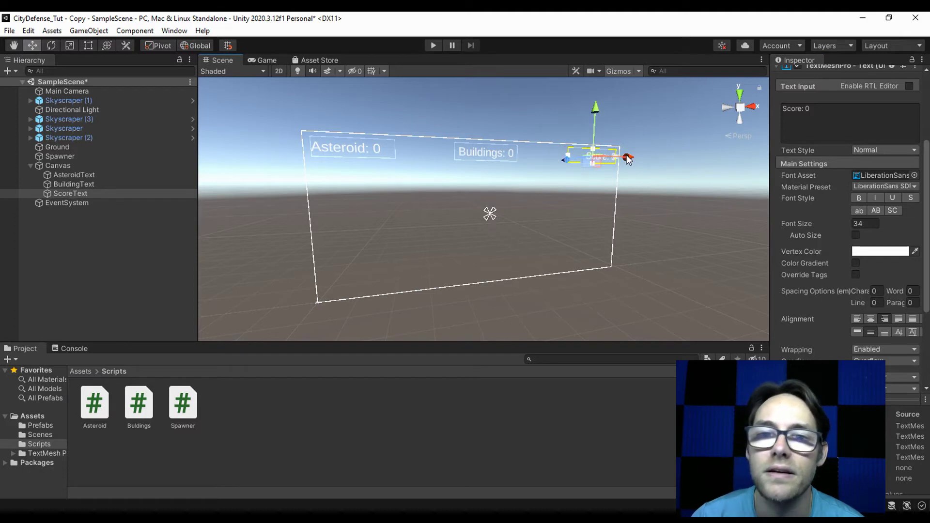